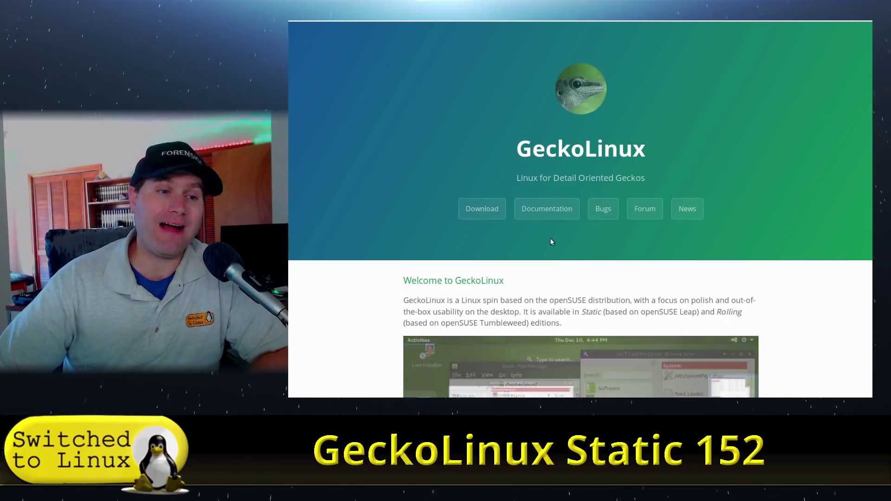
# Scroll the GeckoLinux homepage past Releases and Features to 'How Is This Different From openSUSE?'.
pyautogui.scroll(-3, 769, 269)
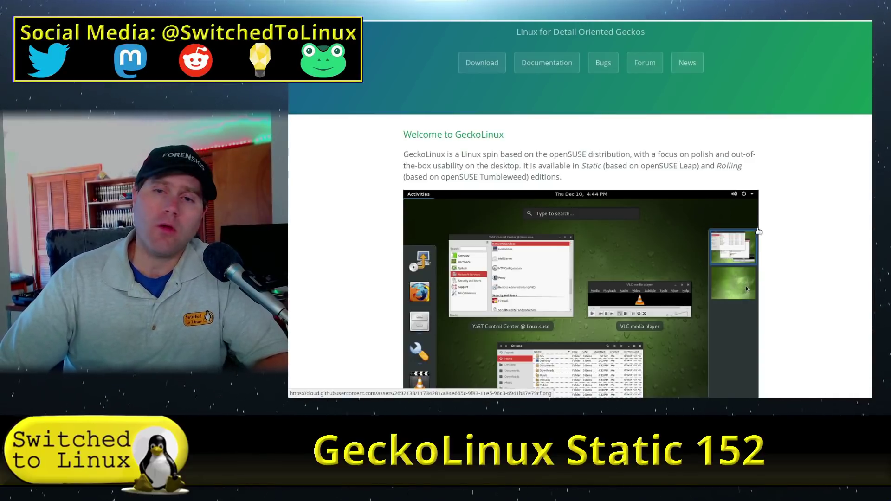
pyautogui.scroll(-3, 770, 223)
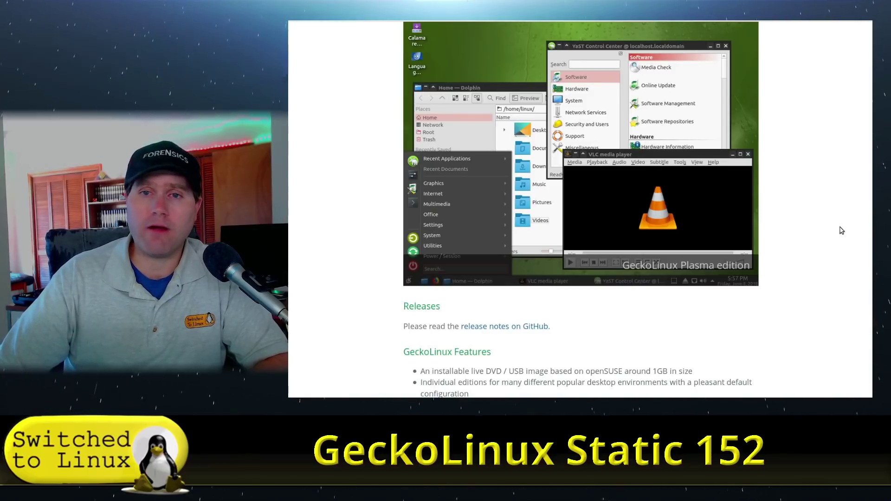
pyautogui.scroll(-3, 779, 213)
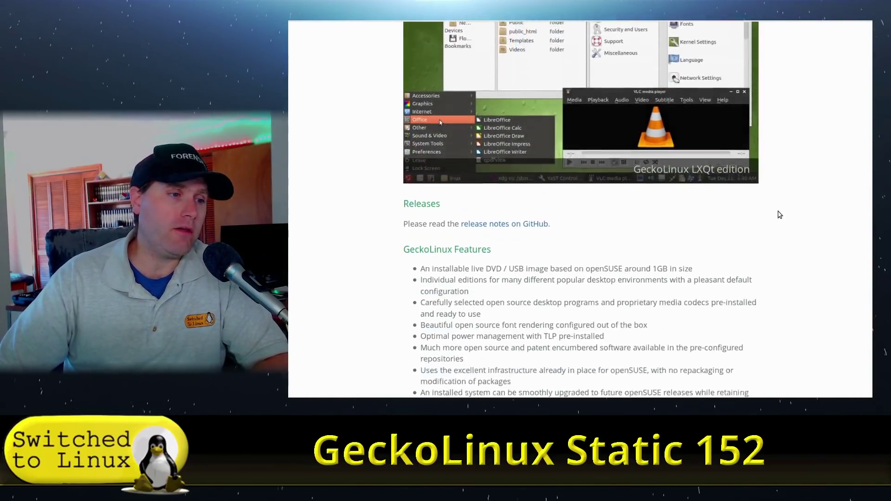
pyautogui.scroll(-2, 779, 213)
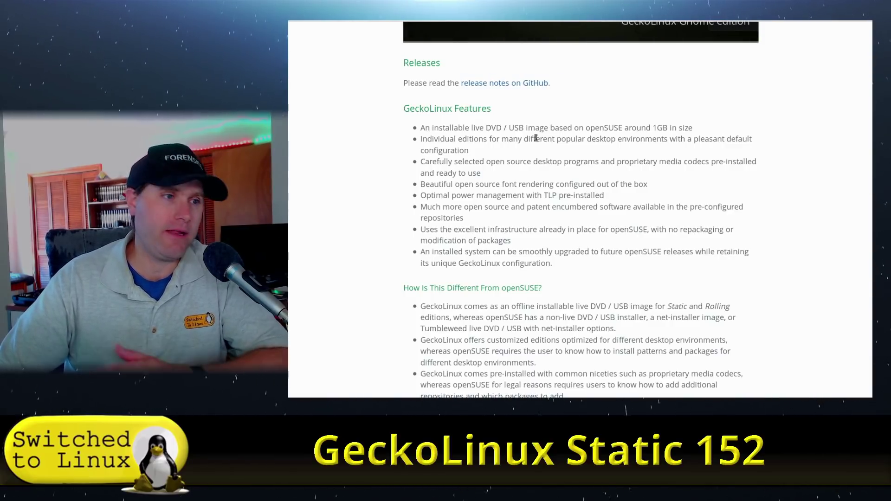
pyautogui.scroll(-2, 506, 194)
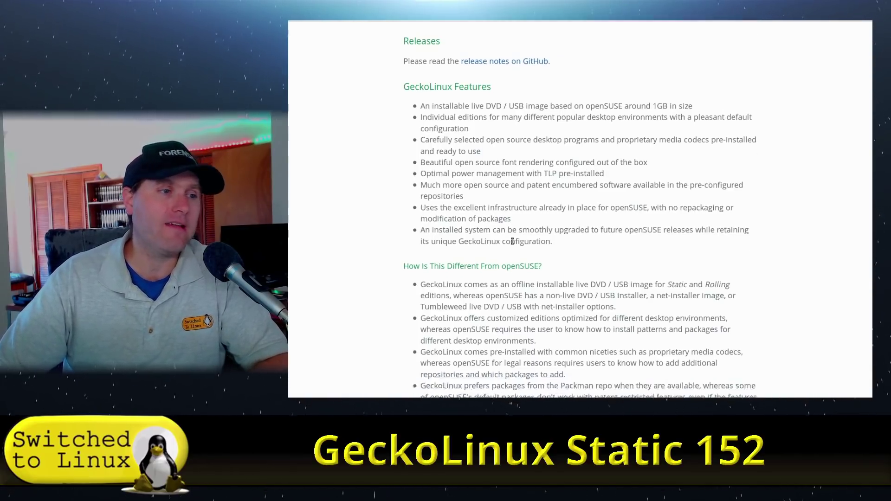
pyautogui.scroll(-5, 599, 93)
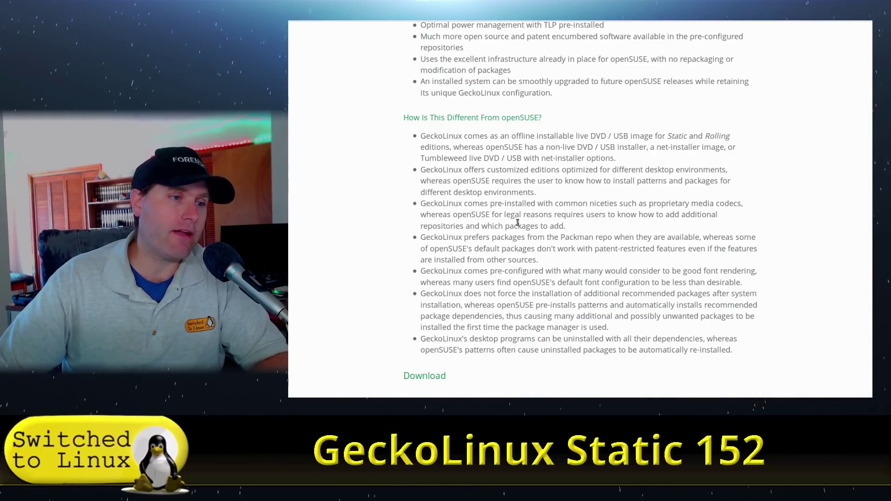
# Scroll further until the Static editions download text and Notice line appear.
pyautogui.scroll(-1, 587, 230)
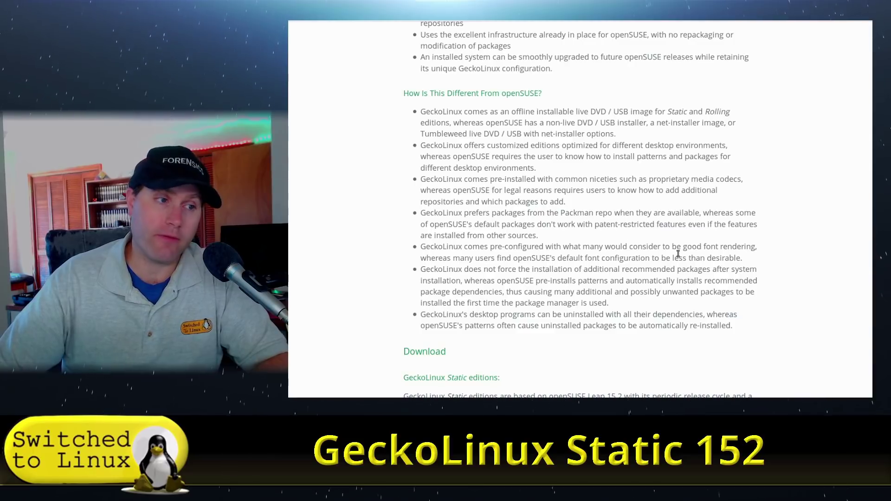
pyautogui.scroll(-2, 578, 270)
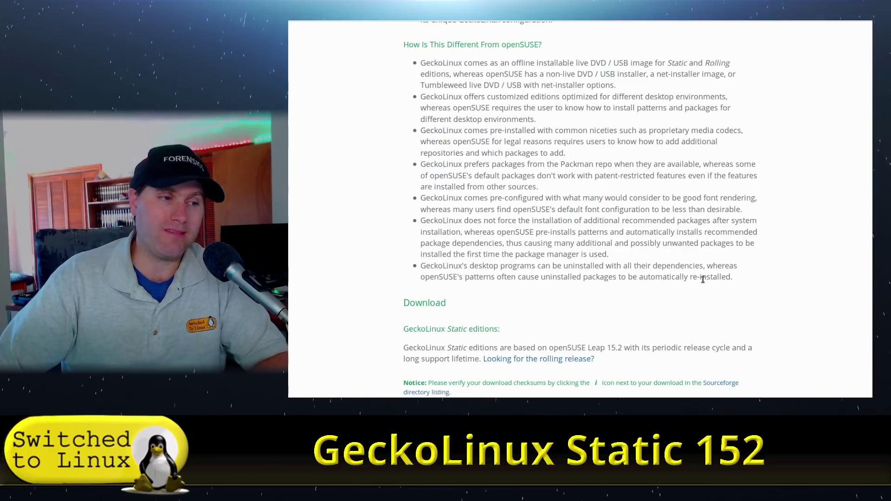
pyautogui.scroll(-5, 719, 279)
# Browse the Static, Rolling and NEXT edition icons, jump to the top, then return to Rolling editions.
pyautogui.scroll(-3, 717, 252)
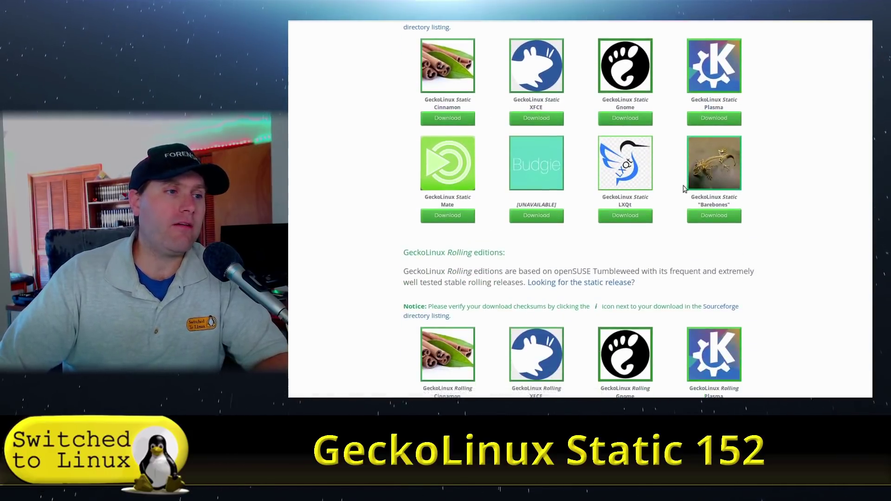
pyautogui.scroll(2, 696, 194)
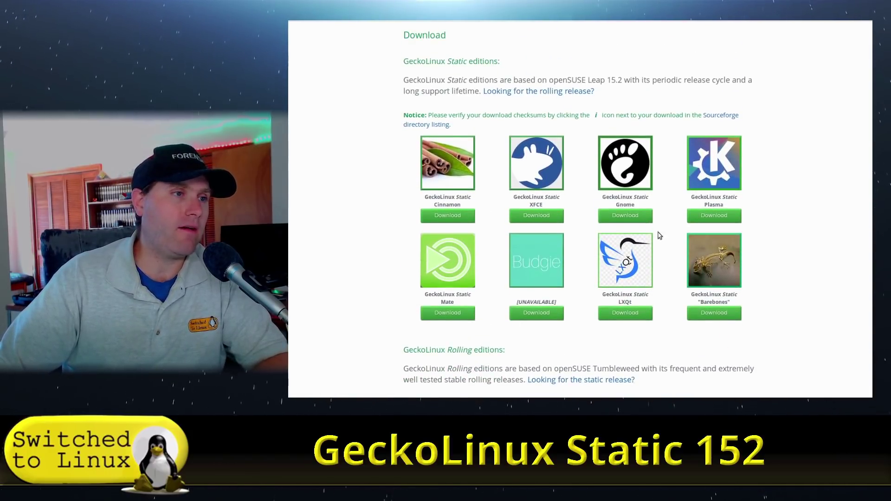
pyautogui.scroll(-6, 660, 234)
pyautogui.scroll(-5, 641, 342)
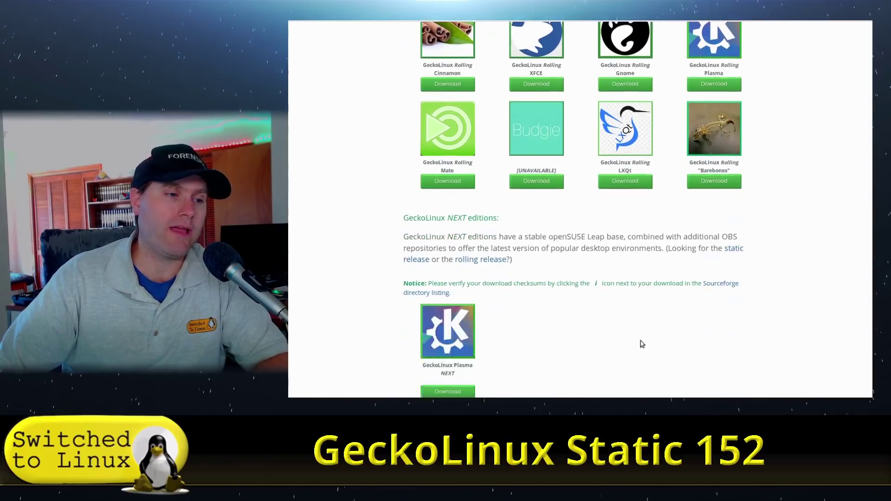
pyautogui.press('Home')
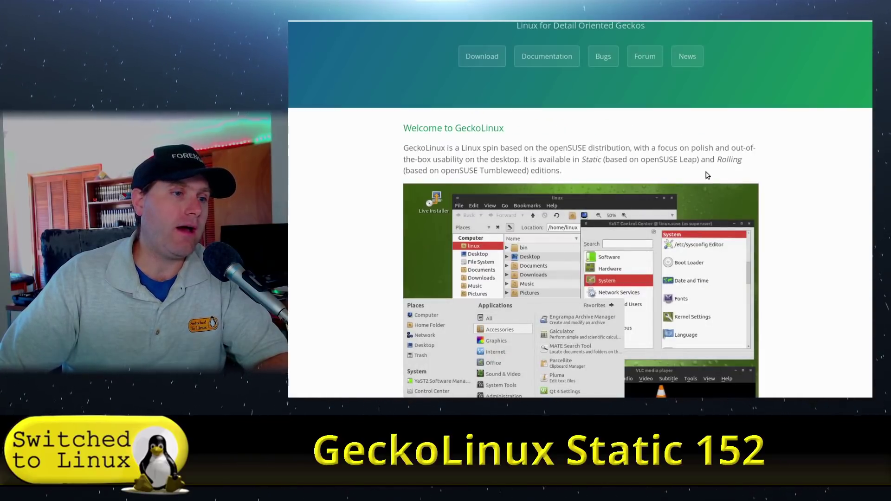
pyautogui.scroll(3, 695, 153)
pyautogui.scroll(-15, 576, 299)
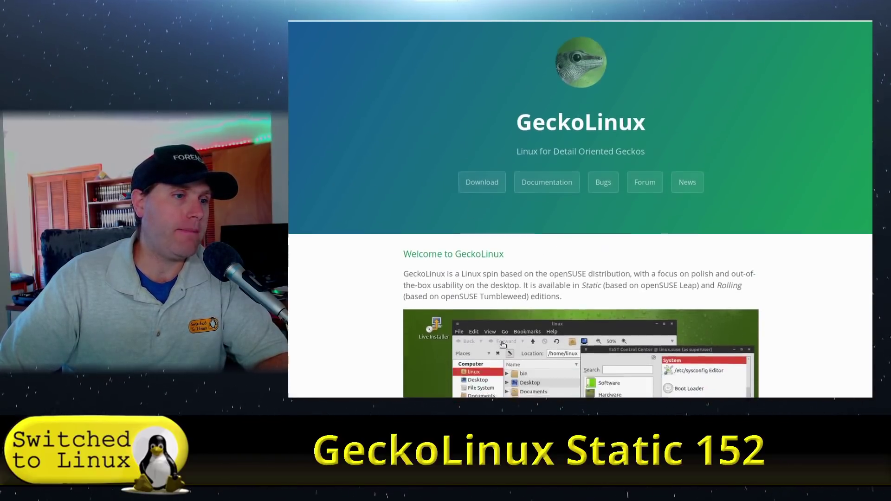
pyautogui.scroll(-10, 638, 288)
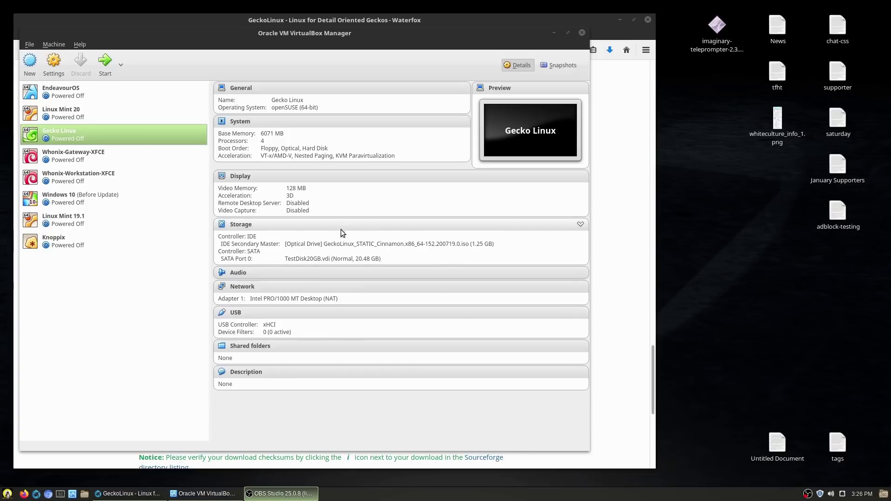
# Start the Gecko Linux VM, halt the boot countdown and boot GeckoLinux_STATIC_Cinnamon.
pyautogui.click(106, 61)
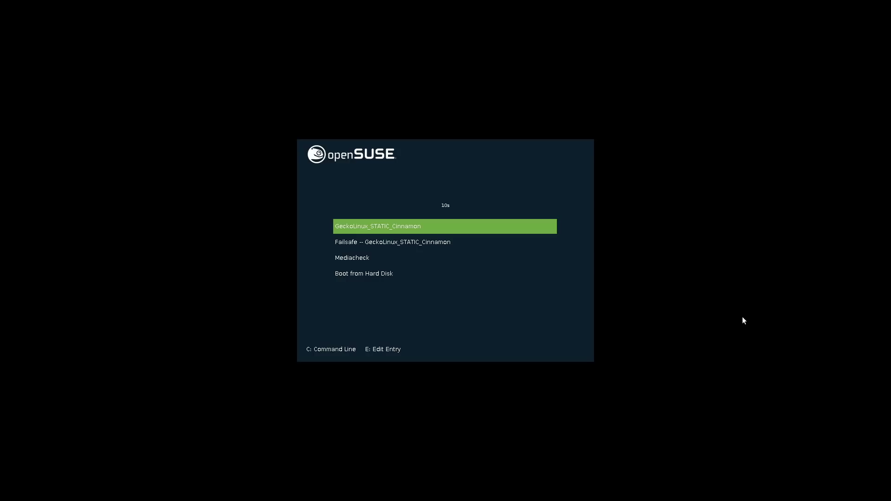
pyautogui.press('Down')
pyautogui.press('Up')
pyautogui.press('Down')
pyautogui.press('Up')
pyautogui.press('Down')
pyautogui.press('Down')
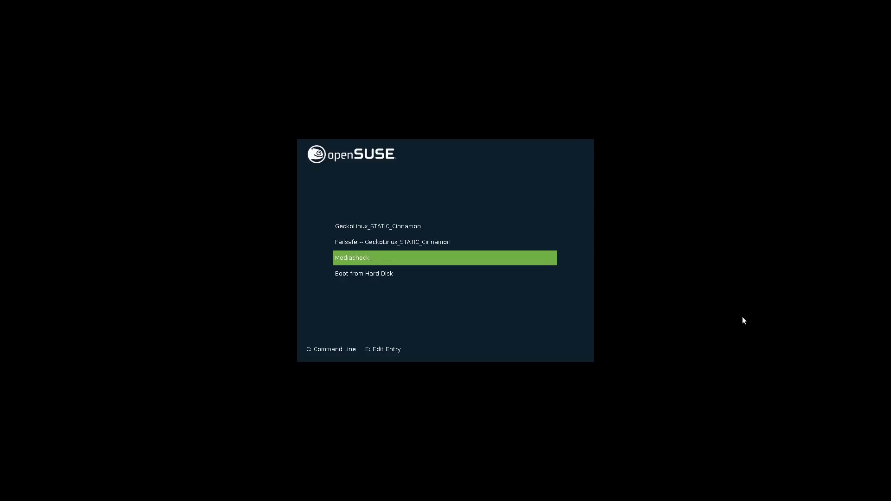
pyautogui.press('Down')
pyautogui.press('Up')
pyautogui.press('Up')
pyautogui.press('Up')
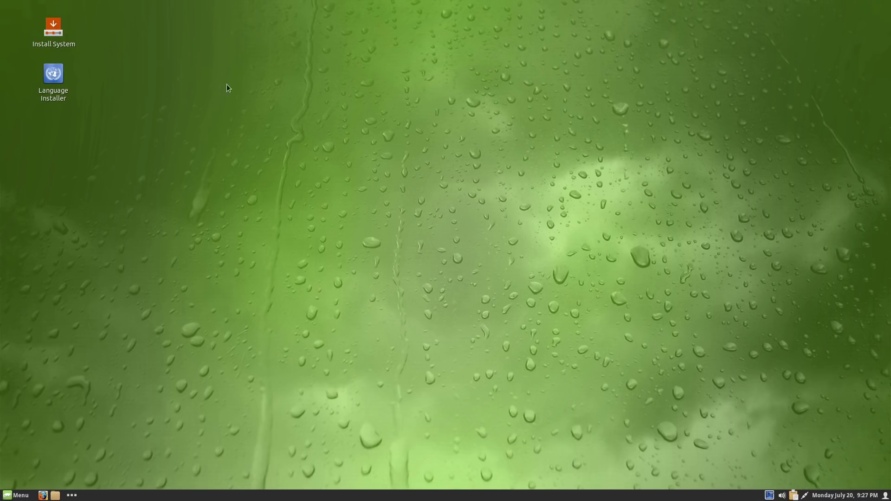
# Try the application menu and the panel options on the live Cinnamon desktop.
pyautogui.click(17, 495)
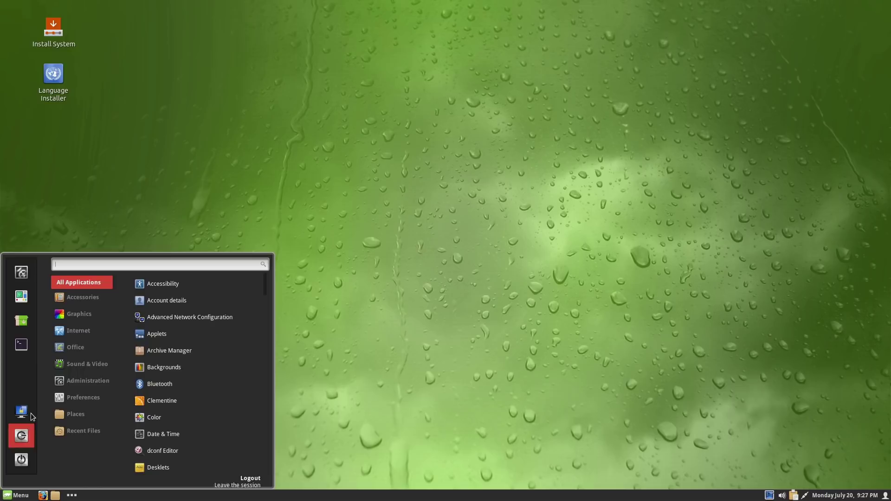
pyautogui.click(16, 495)
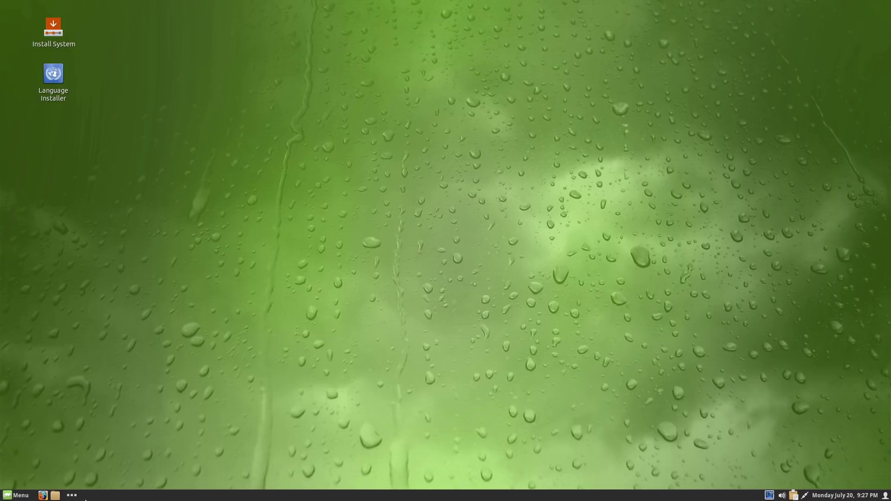
pyautogui.rightClick(85, 499)
pyautogui.click(16, 498)
pyautogui.click(19, 498)
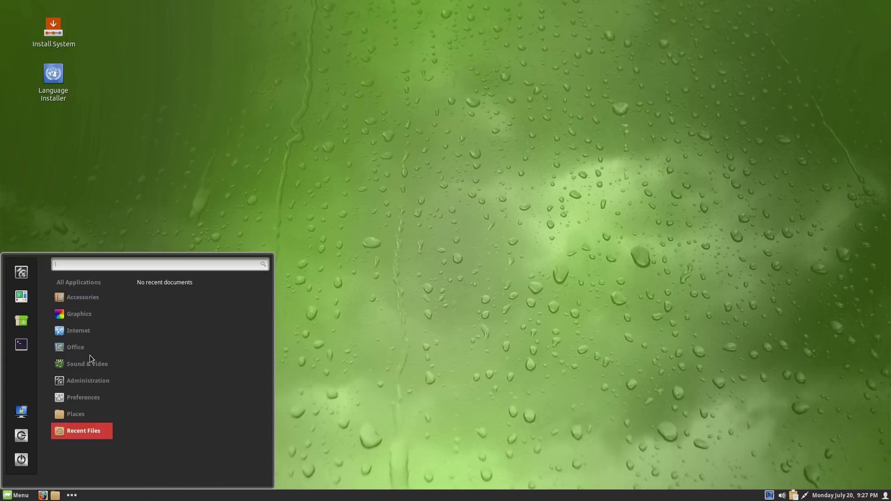
pyautogui.click(504, 344)
# Launch Firefox, minimize and restore its window, then close it with all tabs.
pyautogui.click(43, 495)
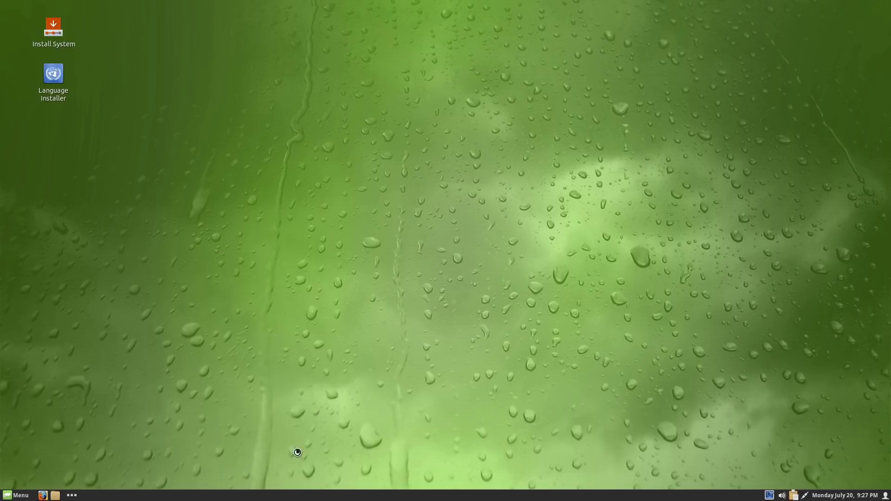
pyautogui.click(17, 497)
pyautogui.moveTo(76, 414)
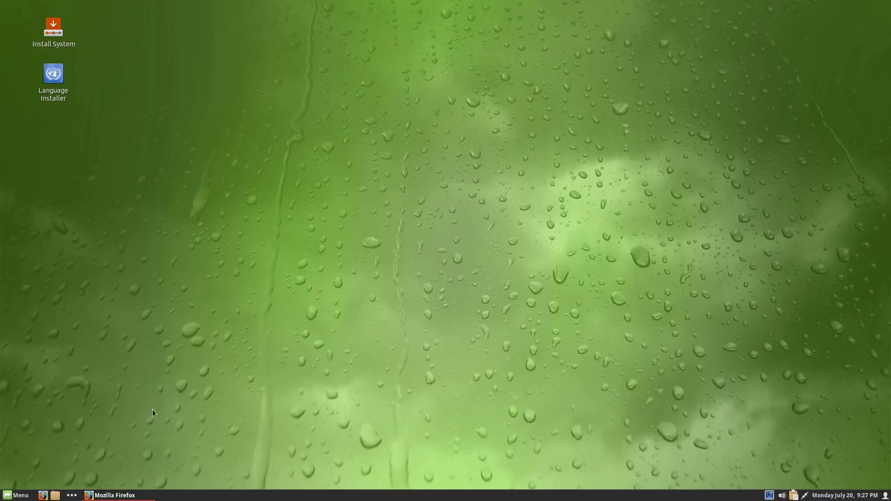
pyautogui.click(112, 496)
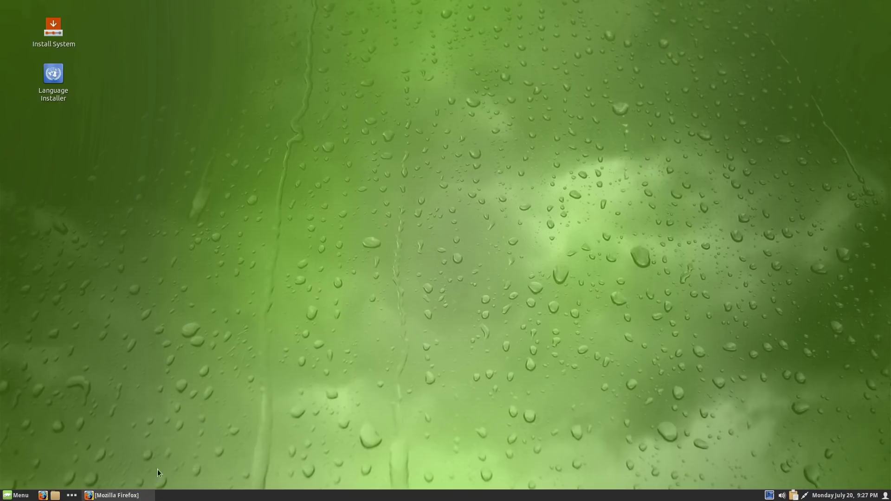
pyautogui.click(111, 496)
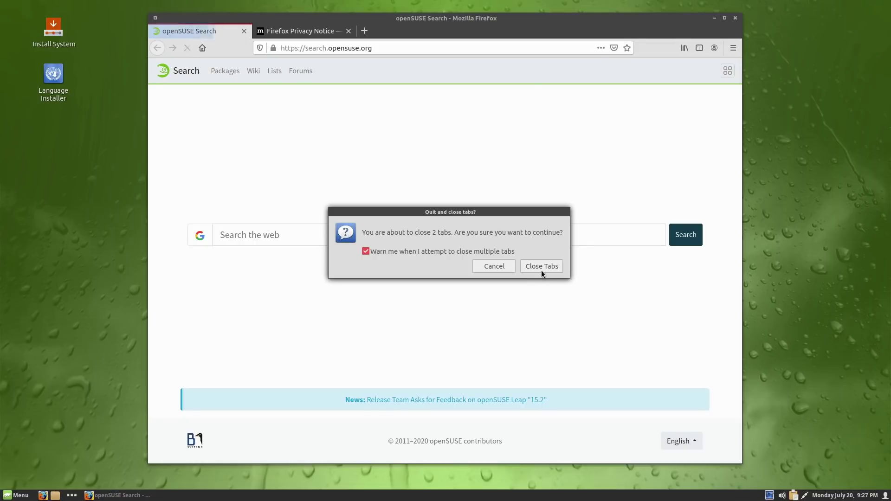
pyautogui.click(539, 266)
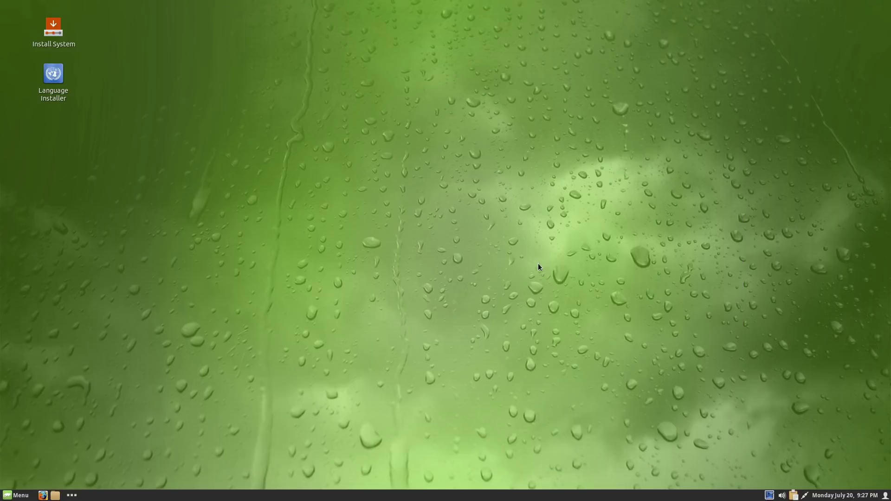
# Search the menu for 'sys', view System Info showing openSUSE Leap 15.2, then close it.
pyautogui.click(7, 492)
pyautogui.write('abo')
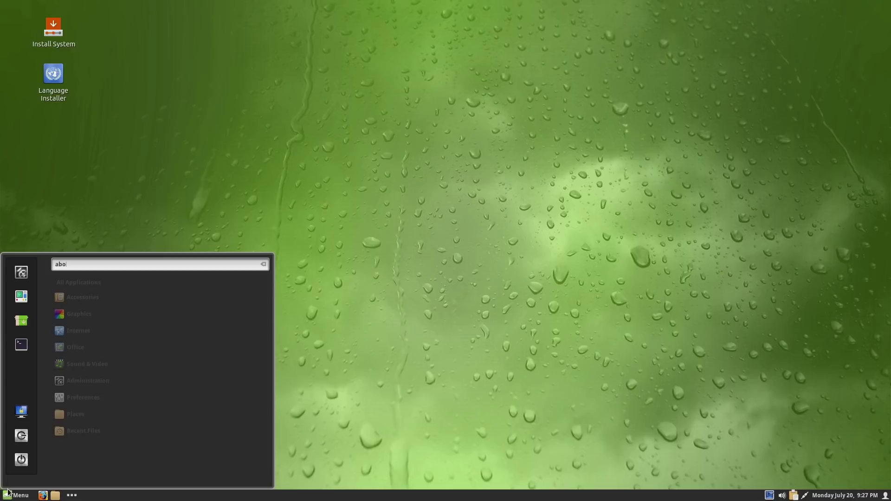
pyautogui.press('BackSpace')
pyautogui.press('BackSpace')
pyautogui.write('sys')
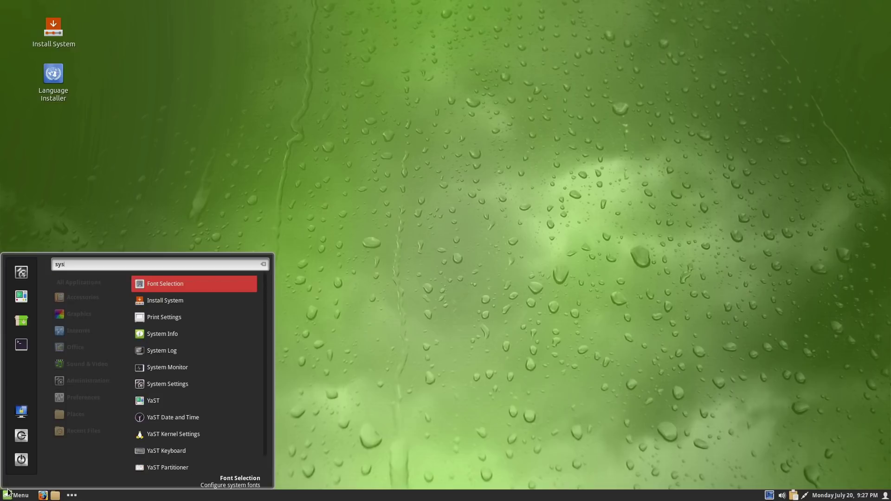
pyautogui.click(197, 333)
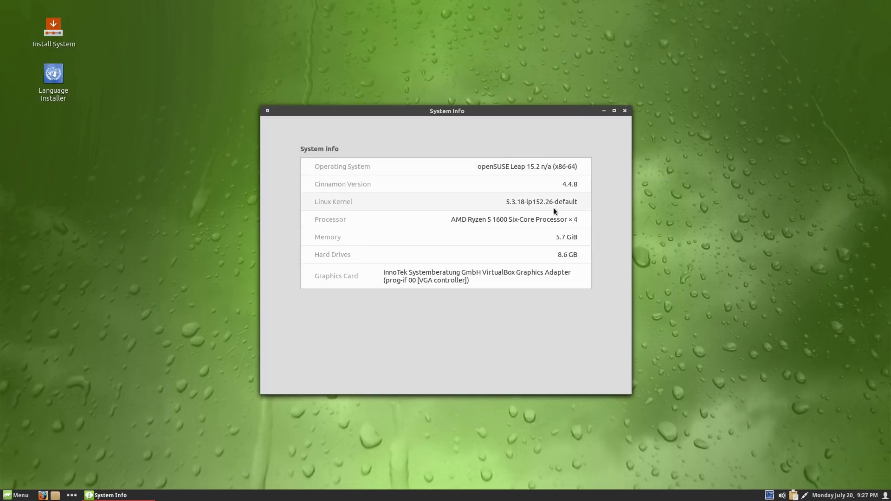
pyautogui.click(625, 111)
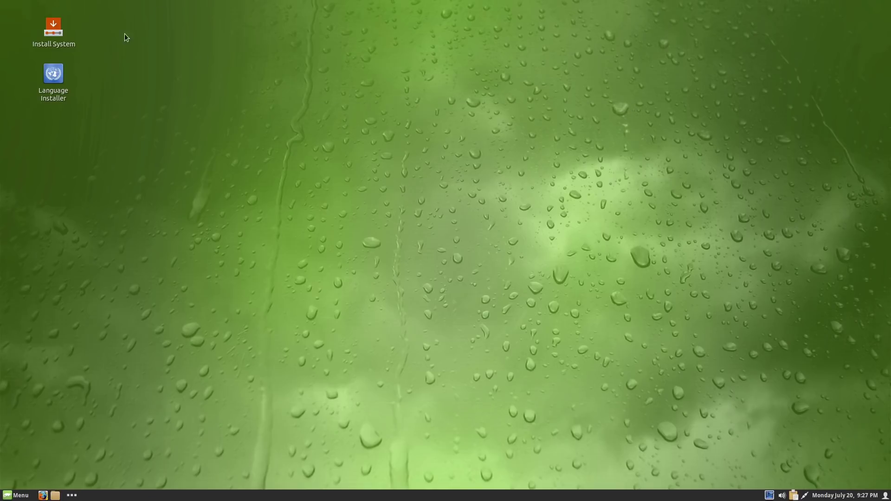
# Run Install System, keep New York timezone and English (US) keyboard, and pick Erase disk.
pyautogui.doubleClick(54, 27)
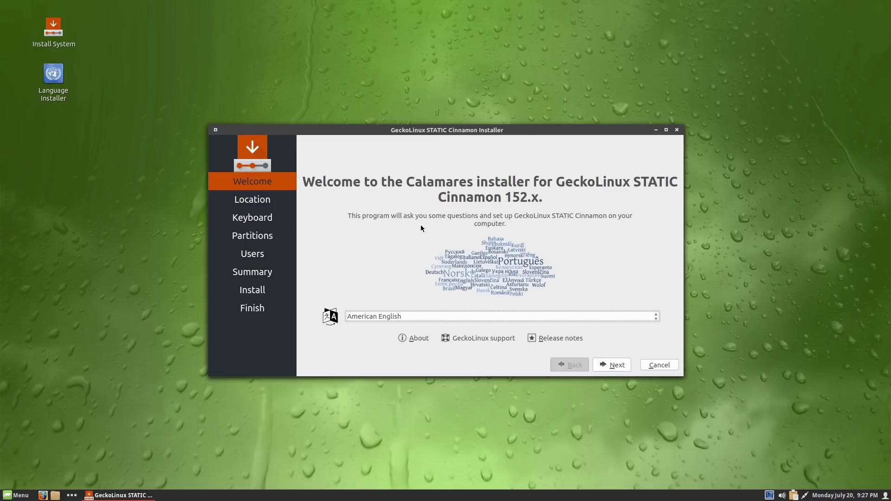
pyautogui.click(617, 369)
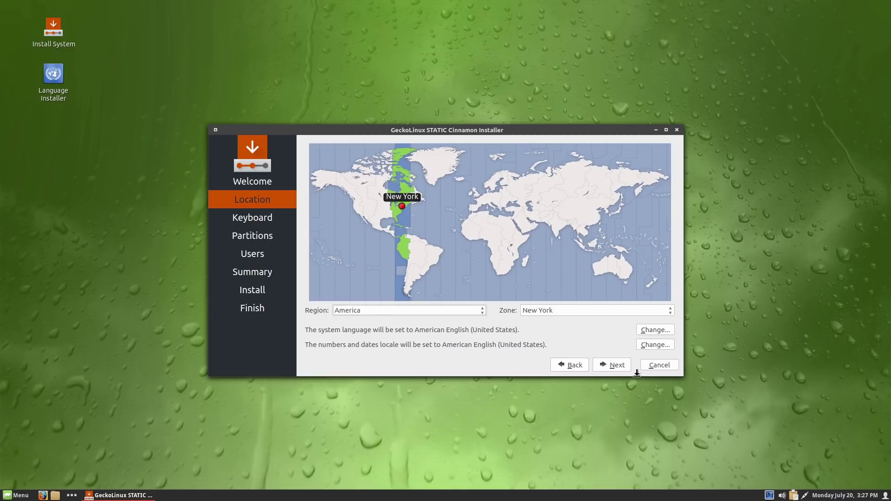
pyautogui.click(617, 367)
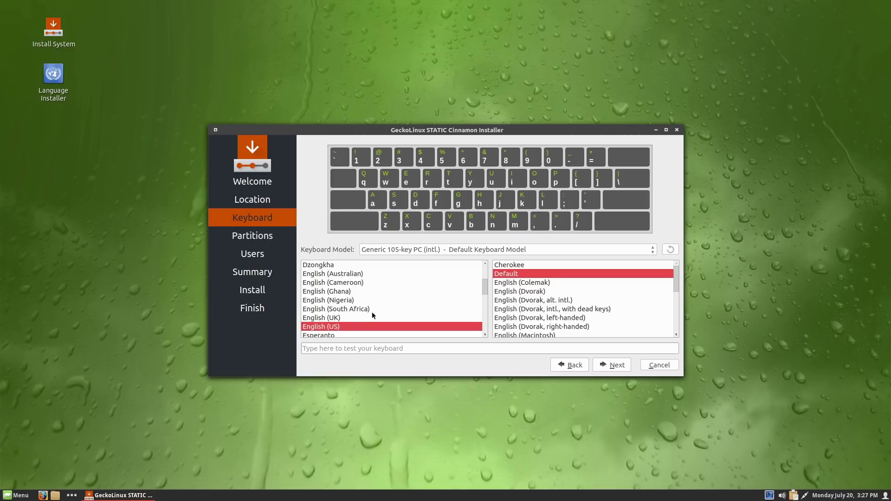
pyautogui.click(622, 364)
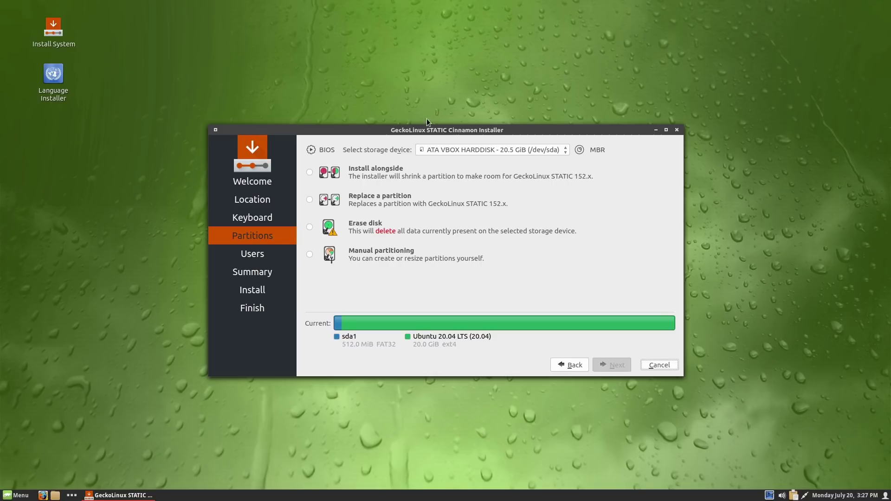
pyautogui.click(318, 232)
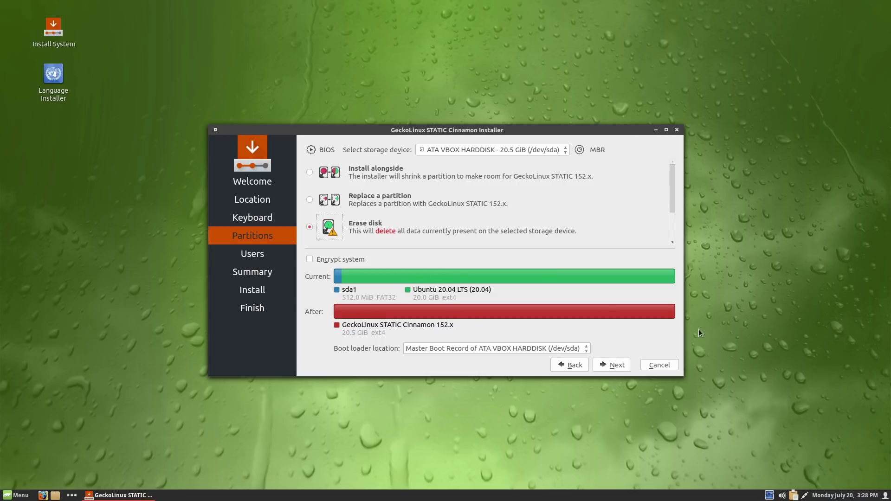
# Fill in the user's name, login, computer name gecko-pc and the account password.
pyautogui.click(623, 368)
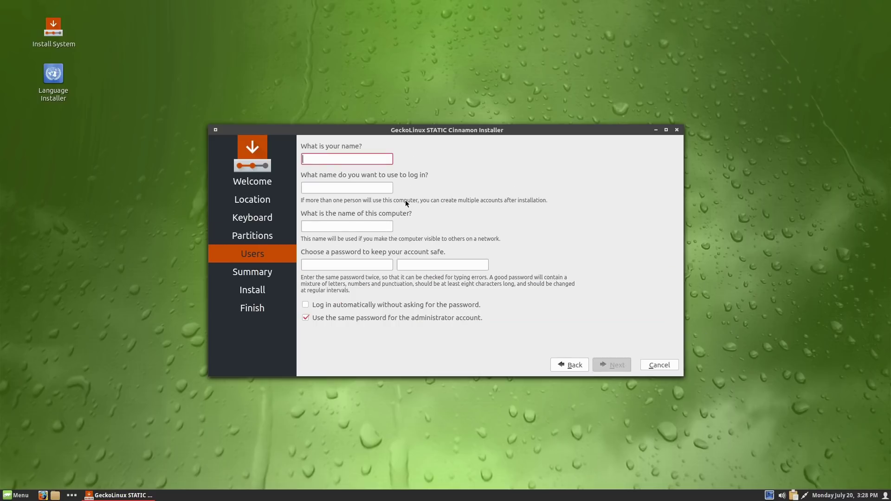
pyautogui.write('gecko')
pyautogui.press('Tab')
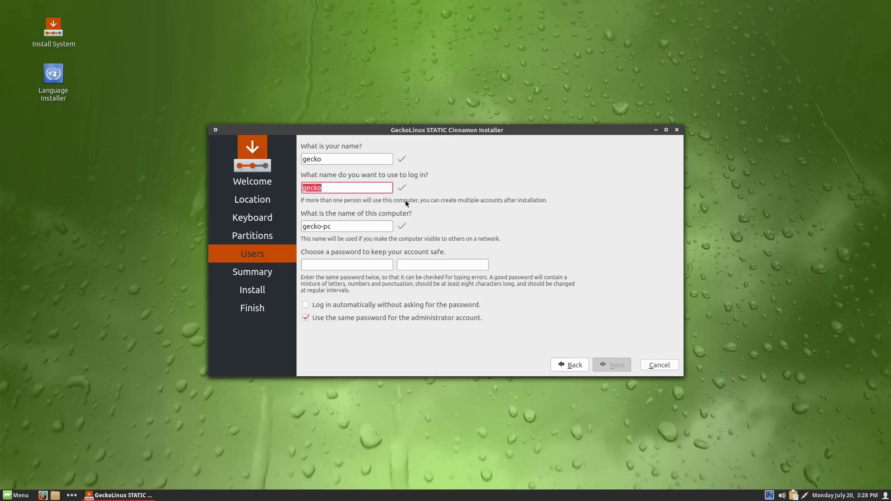
pyautogui.press('Tab')
pyautogui.press('Tab')
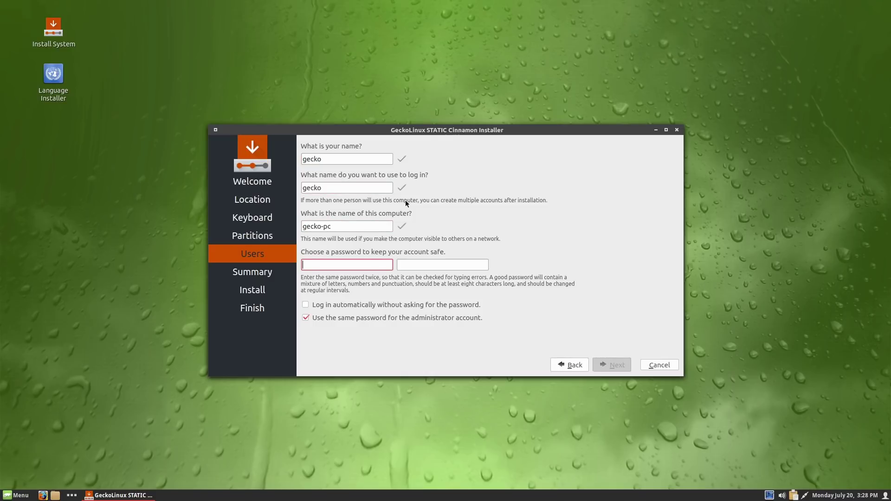
pyautogui.write('g')
pyautogui.press('Tab')
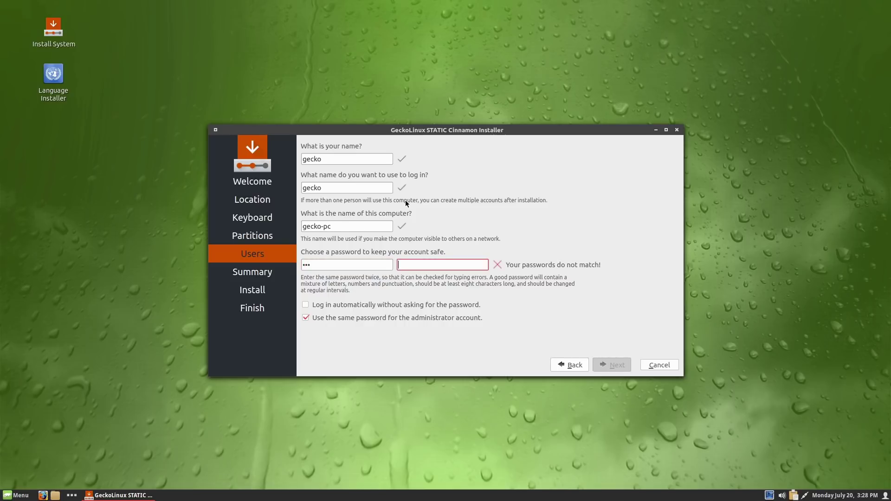
pyautogui.write('gec')
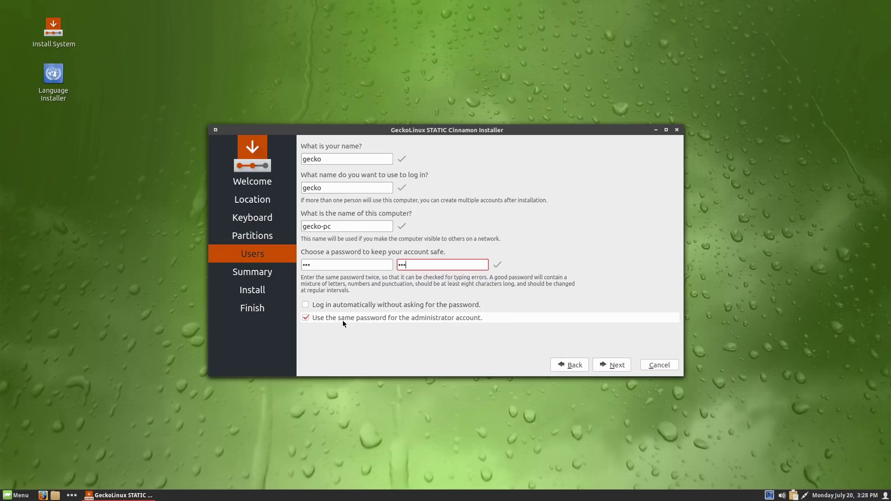
# Start the installation from the summary page and confirm the disk changes.
pyautogui.click(612, 365)
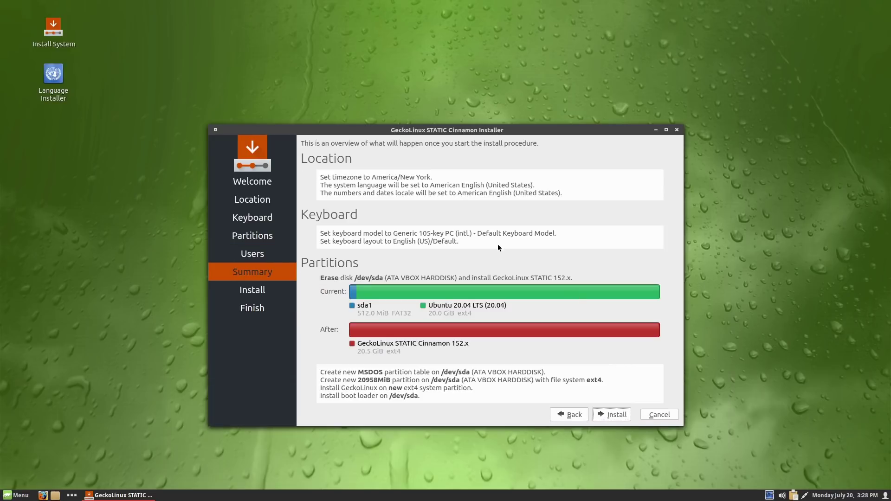
pyautogui.click(611, 415)
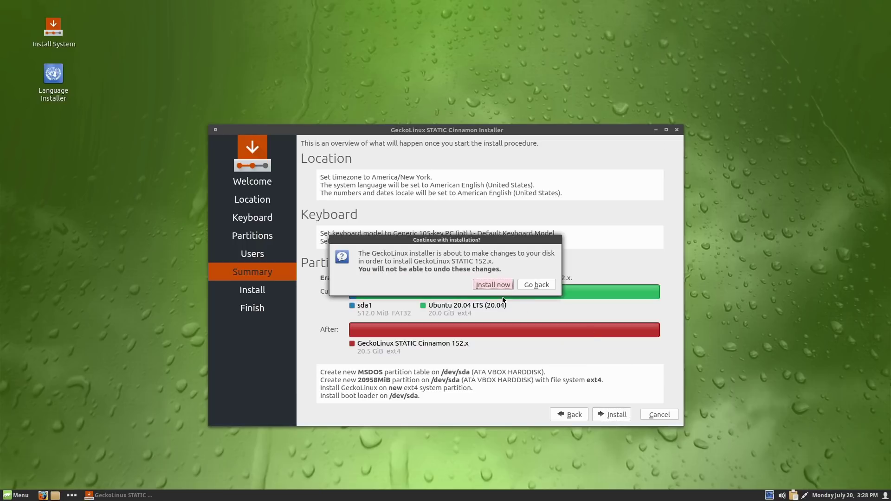
pyautogui.click(493, 284)
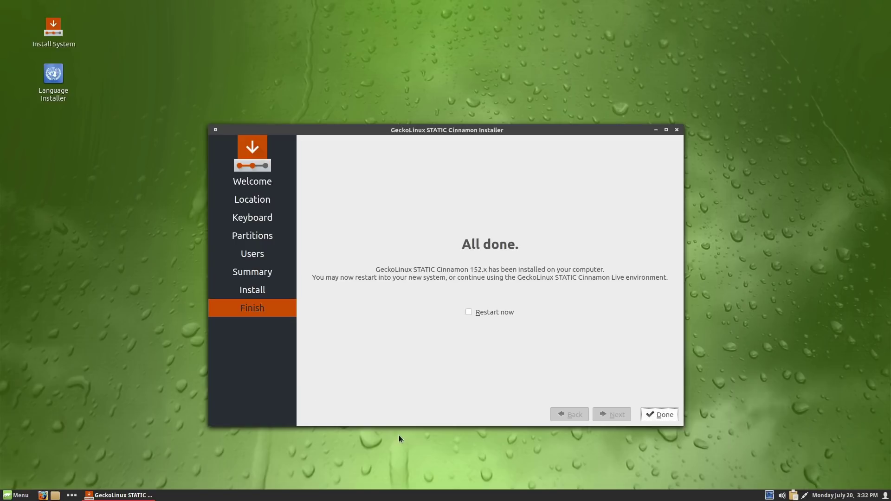
# Choose Restart now on the All done page to reboot into the installed GeckoLinux.
pyautogui.click(472, 312)
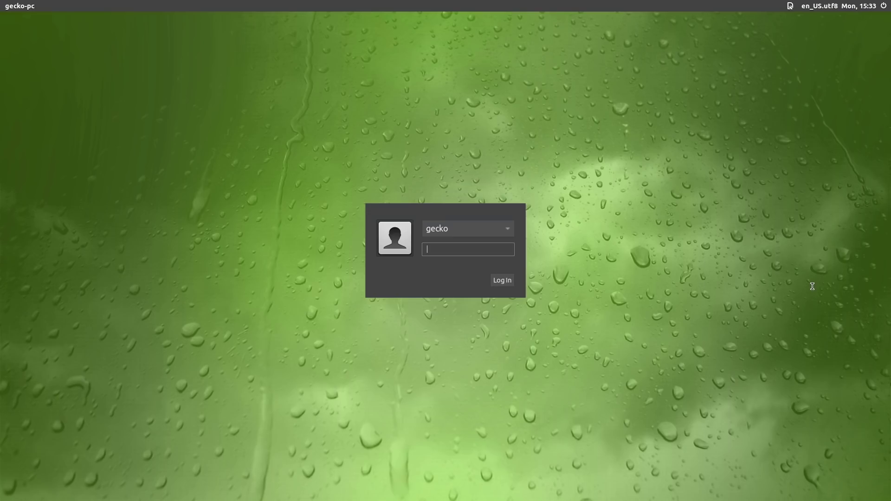
# Enter the account password and log in to the Cinnamon session.
pyautogui.write('••')
pyautogui.click(795, 7)
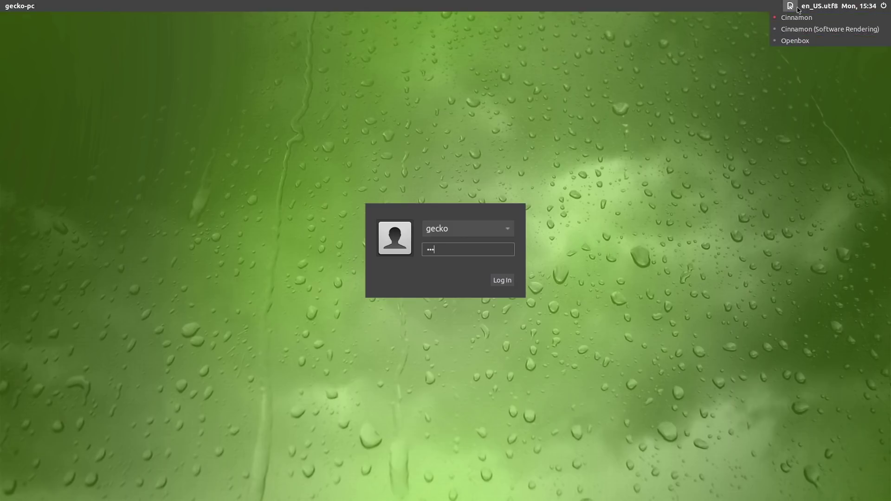
pyautogui.click(508, 281)
pyautogui.click(511, 280)
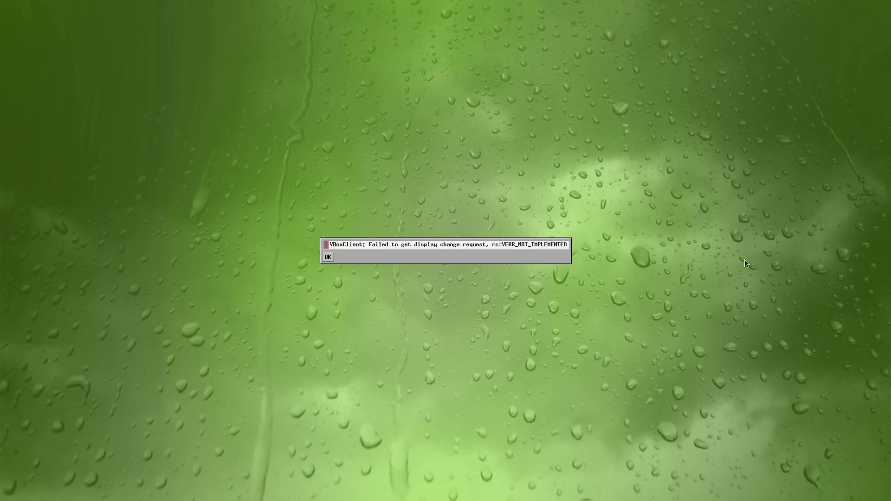
# Dismiss the VBoxClient display error message and the video-driver warning.
pyautogui.click(326, 257)
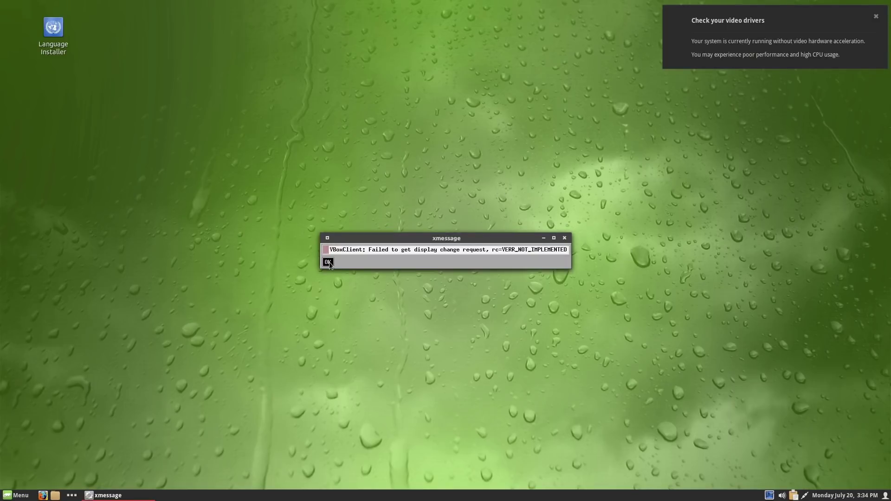
pyautogui.click(329, 263)
pyautogui.click(876, 15)
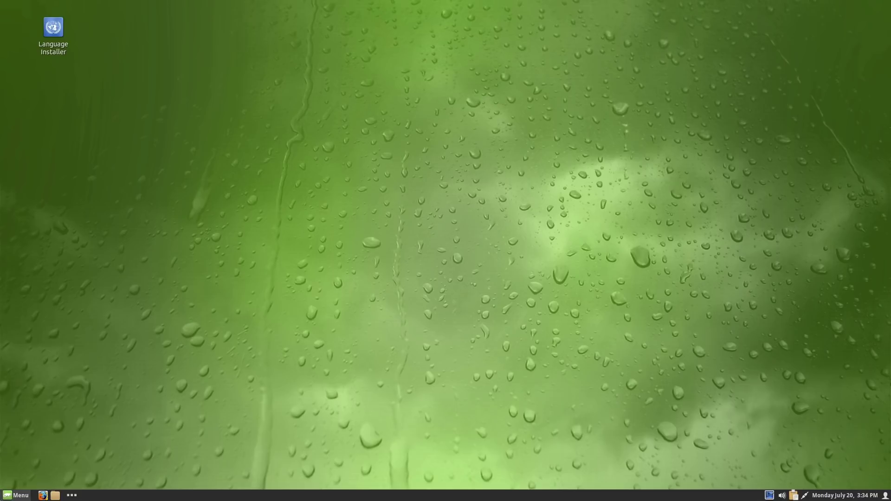
pyautogui.click(72, 497)
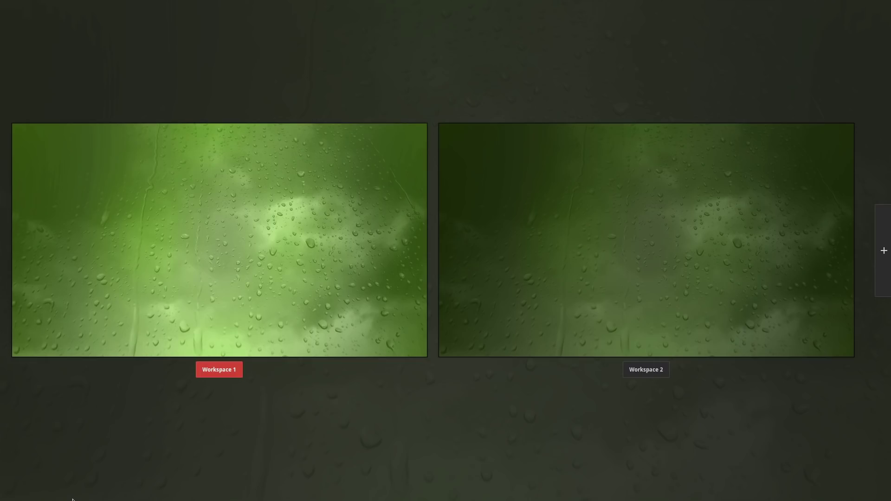
pyautogui.click(279, 258)
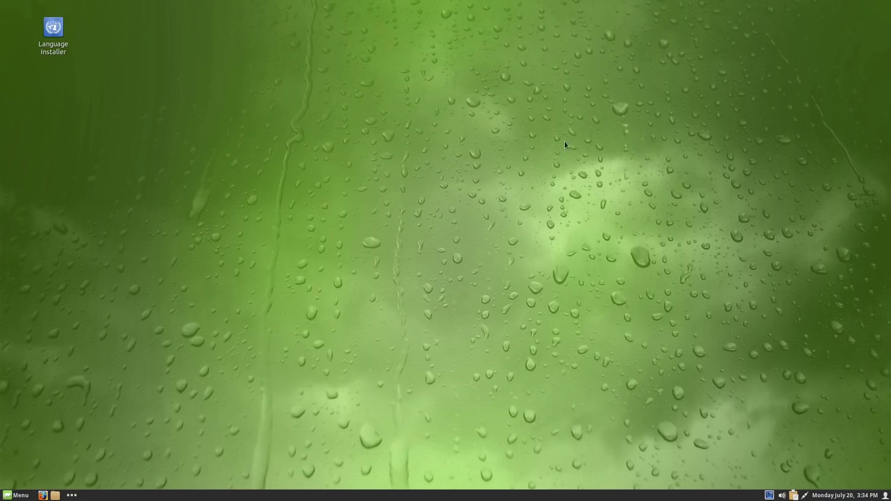
pyautogui.rightClick(299, 142)
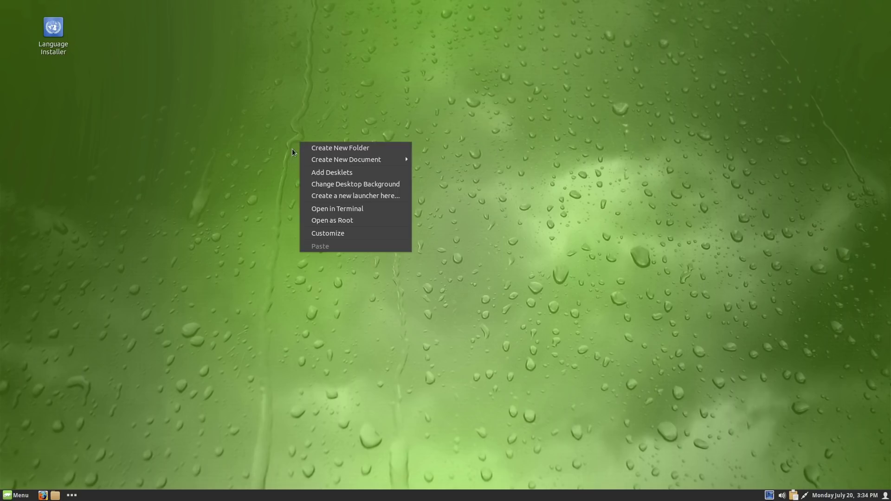
pyautogui.click(236, 182)
pyautogui.click(18, 496)
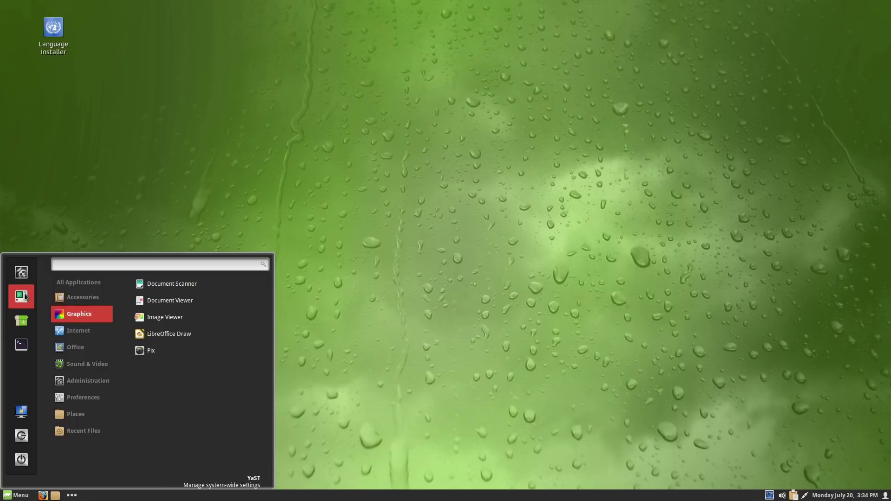
pyautogui.click(492, 299)
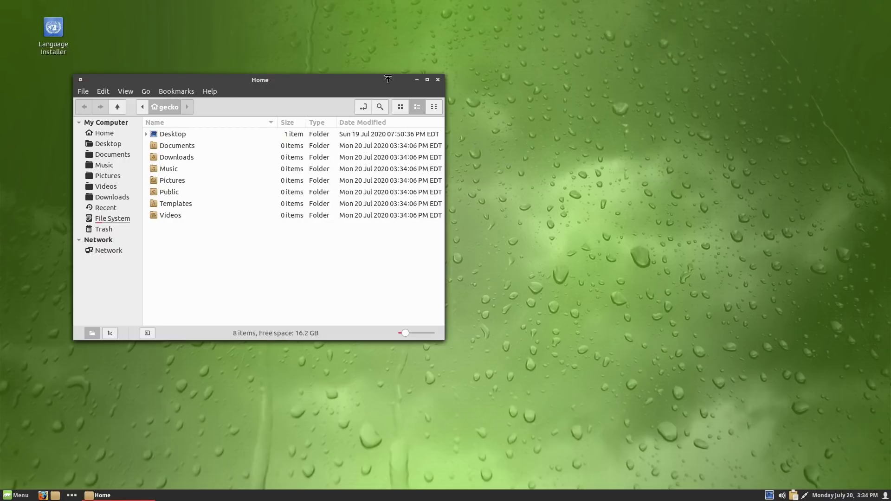
pyautogui.click(580, 100)
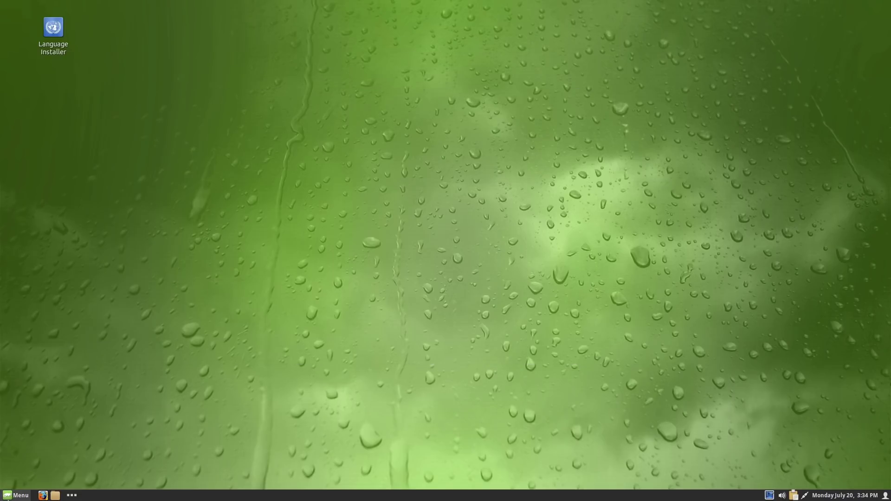
pyautogui.click(16, 495)
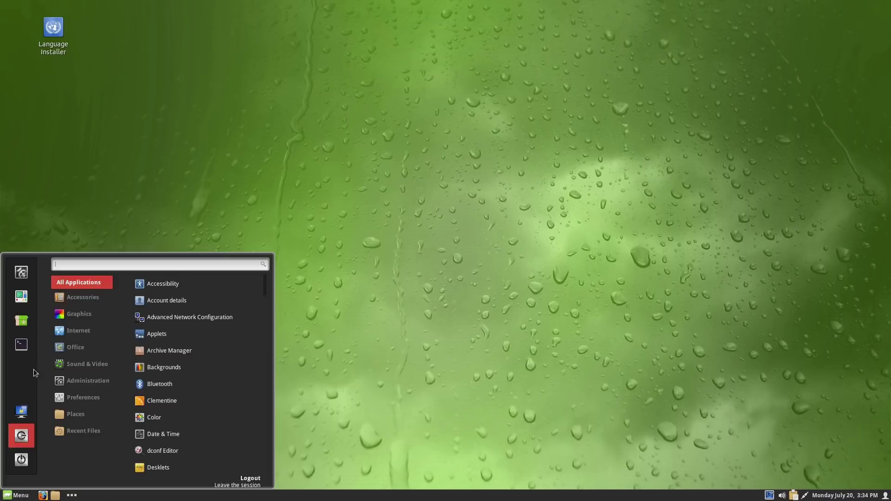
pyautogui.click(14, 281)
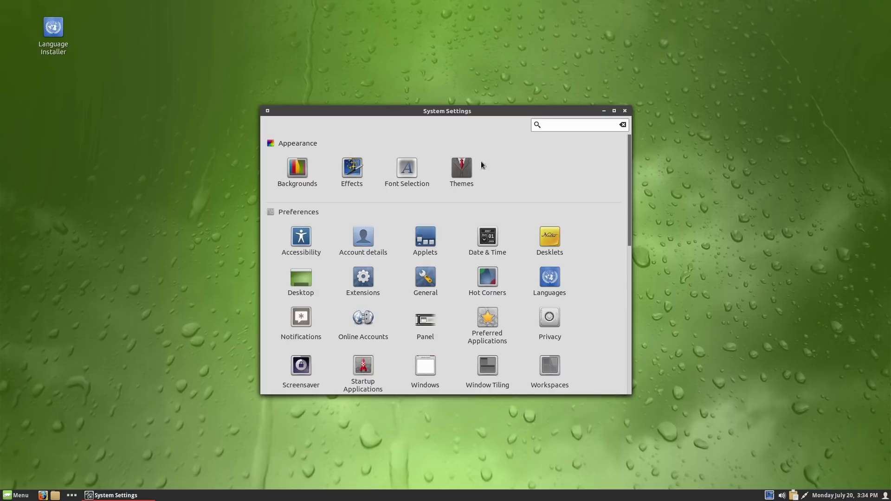
# On the Themes page, try BlackMATE borders before settling on BlueMenta window borders.
pyautogui.click(463, 175)
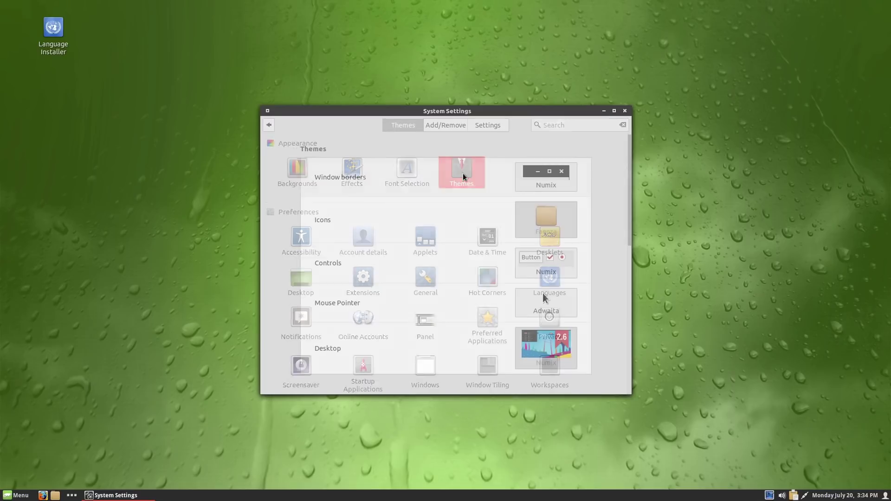
pyautogui.click(556, 174)
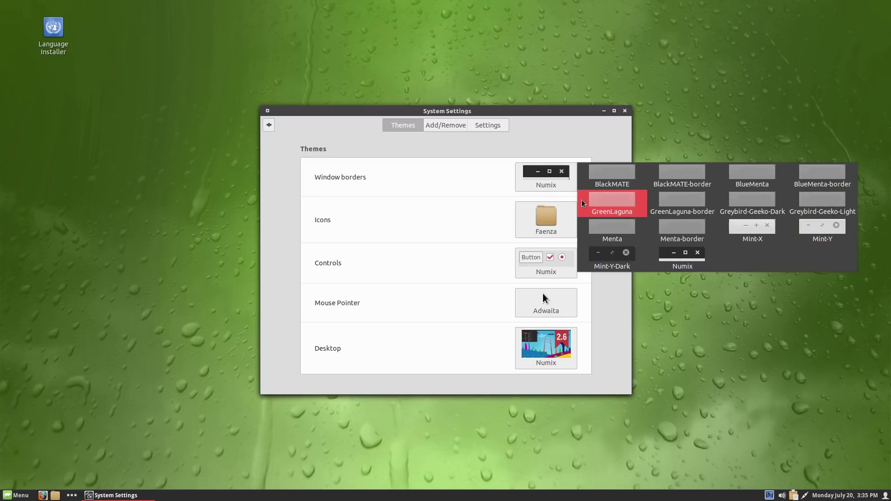
pyautogui.click(626, 182)
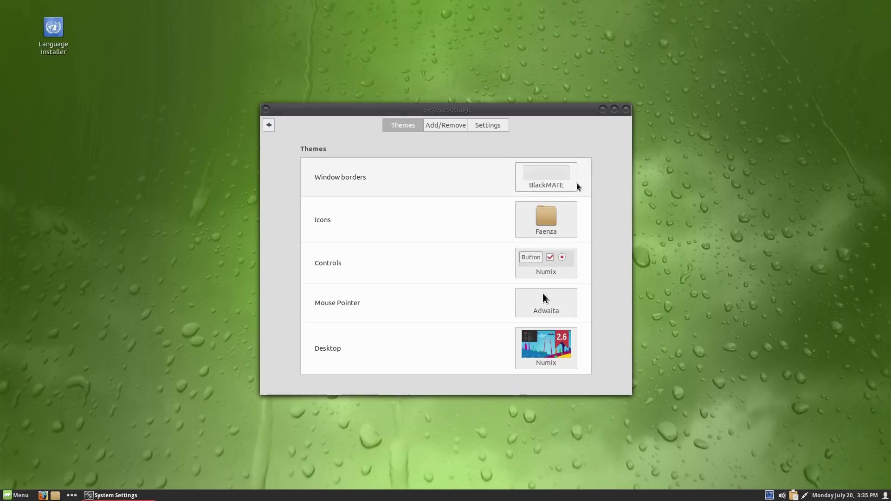
pyautogui.click(570, 182)
pyautogui.click(673, 177)
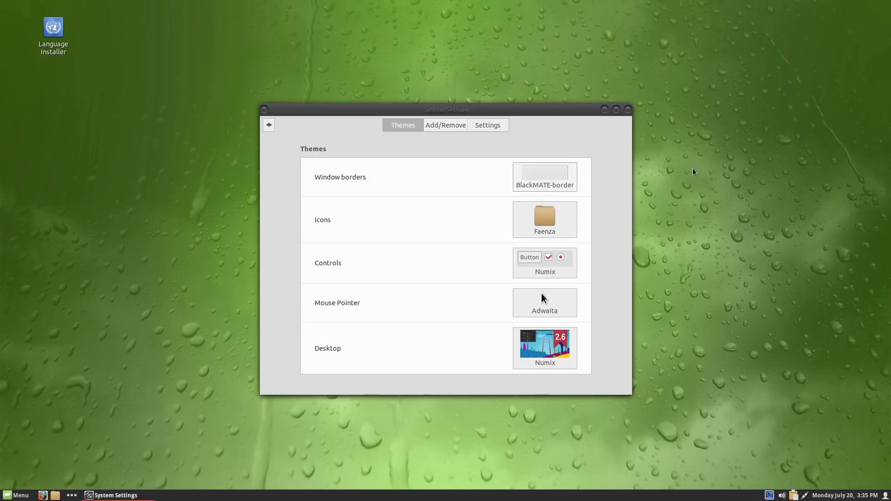
pyautogui.click(569, 182)
pyautogui.click(676, 176)
pyautogui.click(561, 184)
pyautogui.click(753, 175)
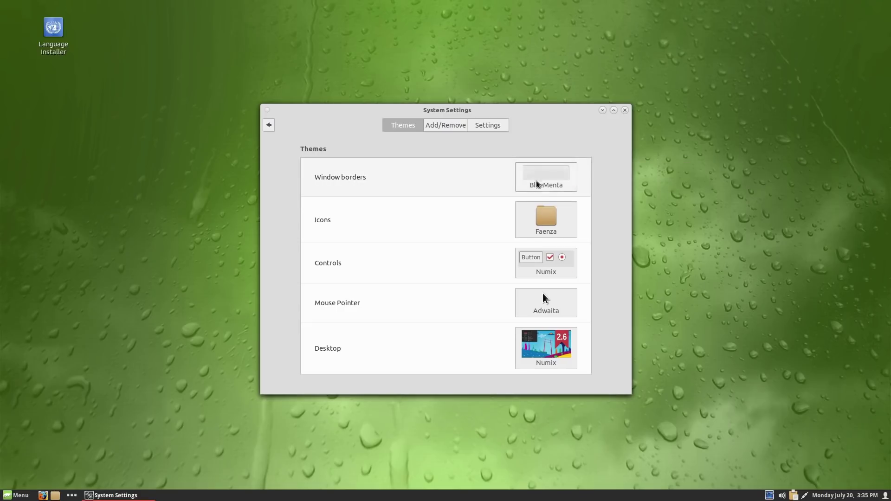
pyautogui.click(574, 176)
pyautogui.click(603, 140)
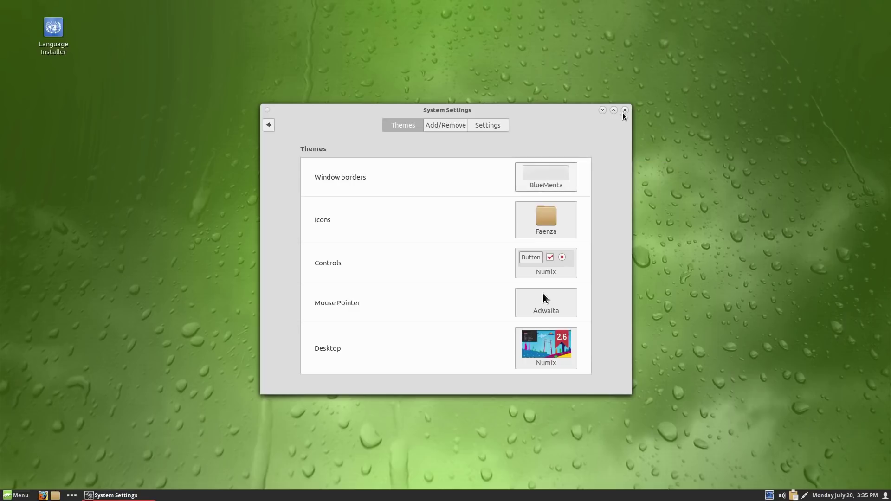
# Set the icon theme to hicolor after trying Faenza and Adwaita.
pyautogui.click(571, 219)
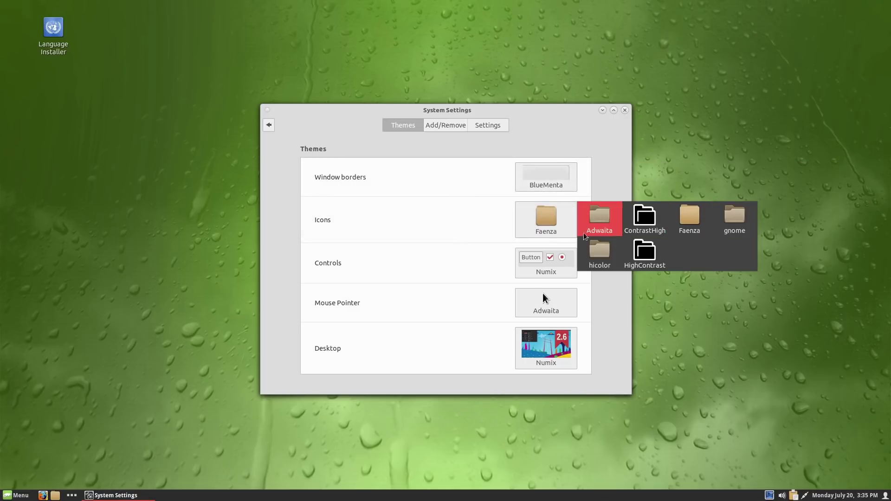
pyautogui.click(688, 219)
pyautogui.click(553, 225)
pyautogui.click(606, 219)
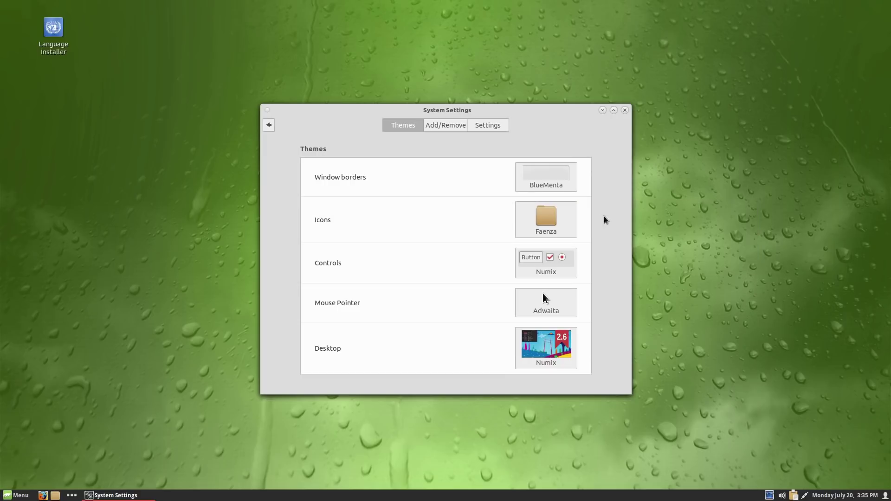
pyautogui.click(548, 232)
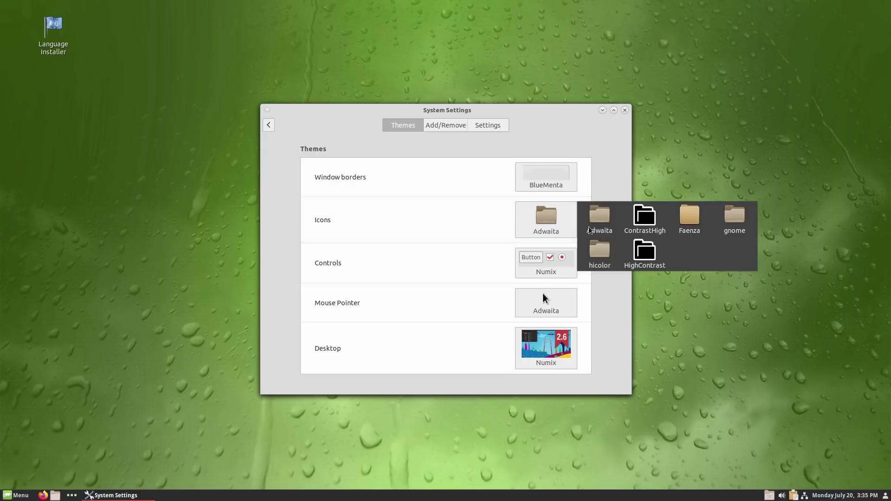
pyautogui.click(602, 251)
# Set the controls theme to TraditionalOk after trying TraditionalGreen.
pyautogui.click(562, 259)
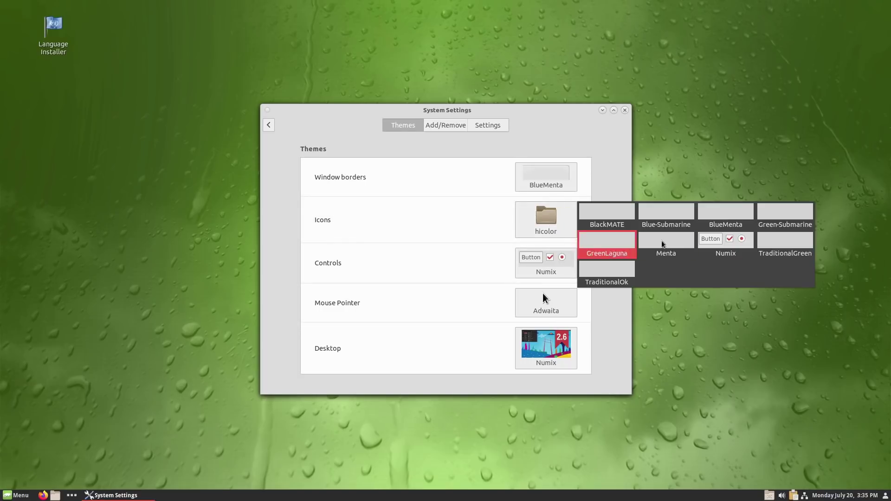
pyautogui.click(785, 243)
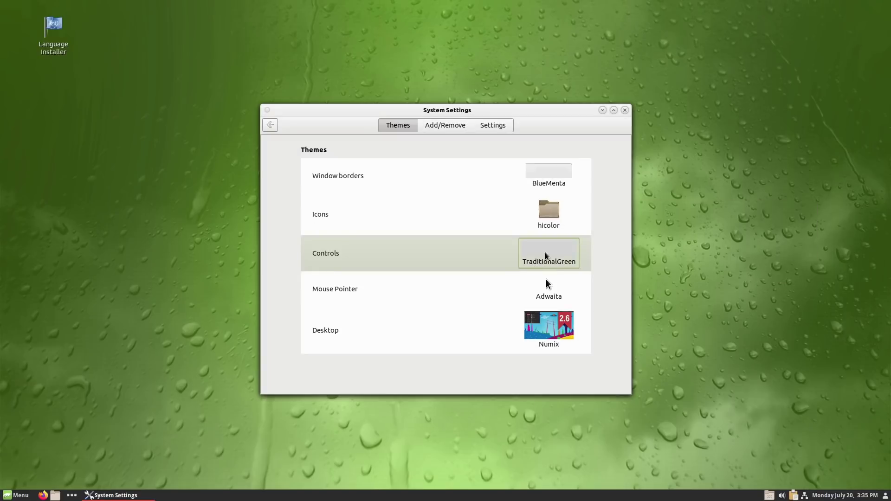
pyautogui.click(571, 255)
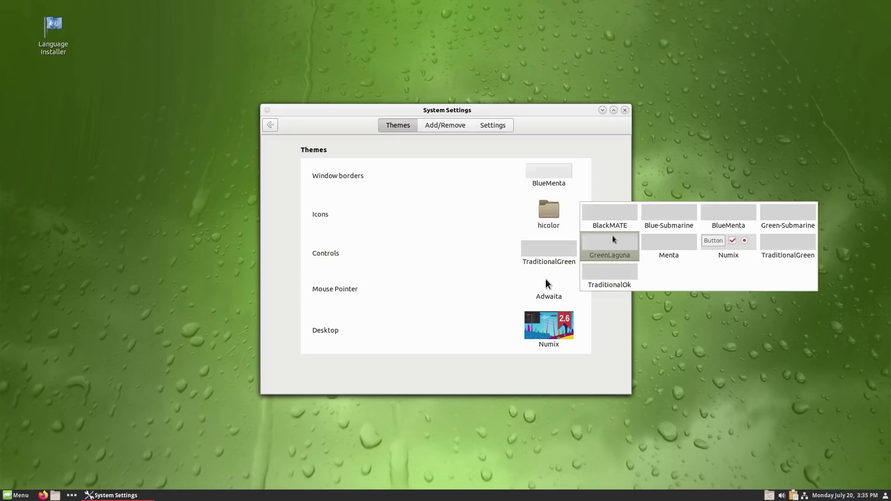
pyautogui.click(598, 269)
# Apply the Mint-Y-Orange desktop theme and close System Settings.
pyautogui.click(549, 324)
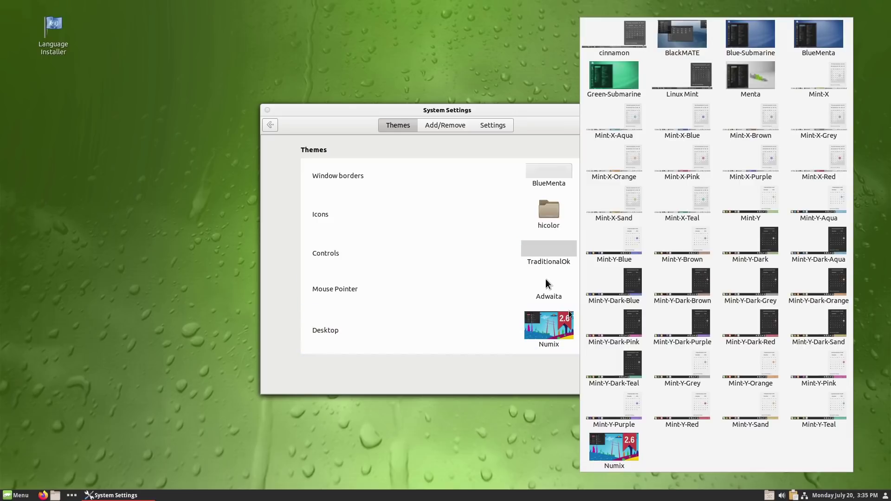
pyautogui.click(744, 372)
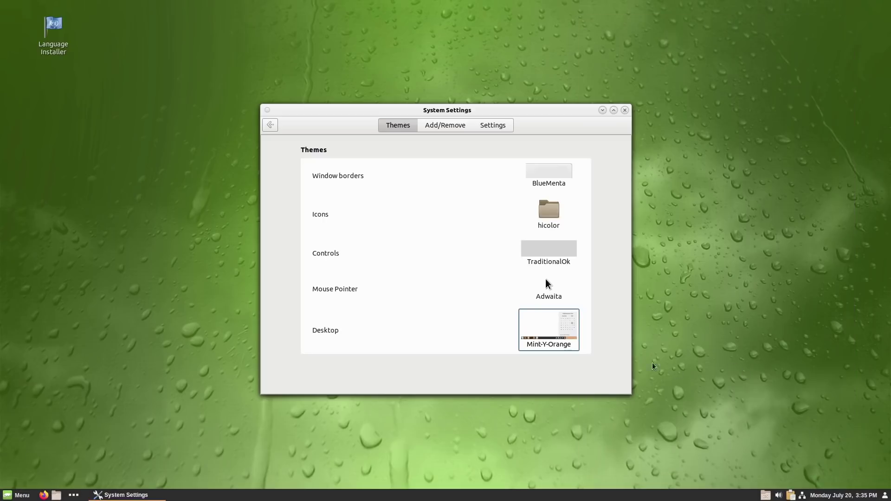
pyautogui.click(625, 111)
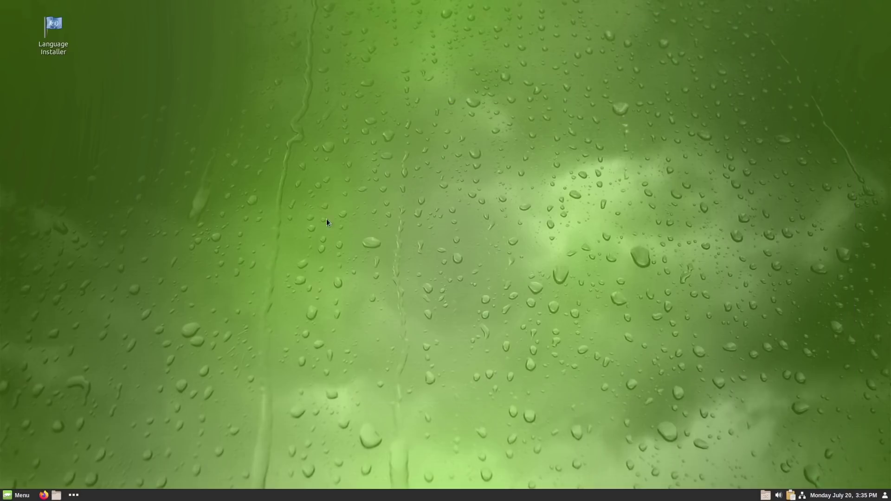
# Remove the Language Installer icon from the desktop.
pyautogui.click(17, 495)
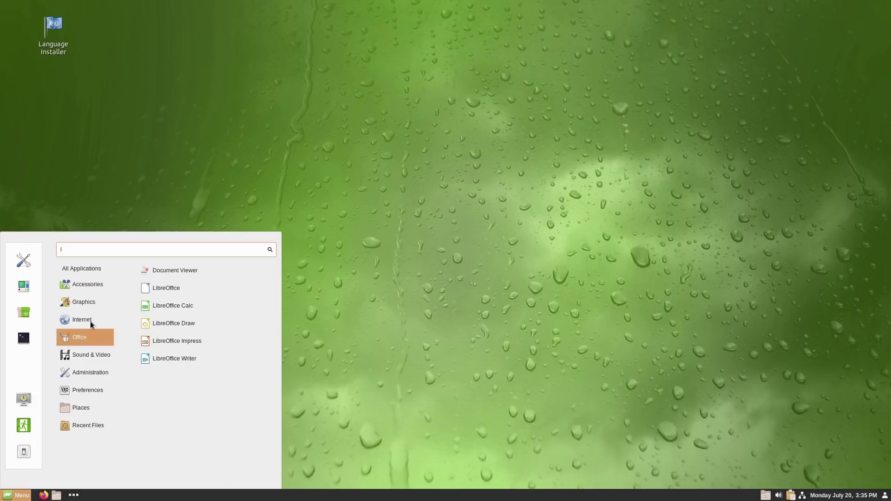
pyautogui.click(467, 207)
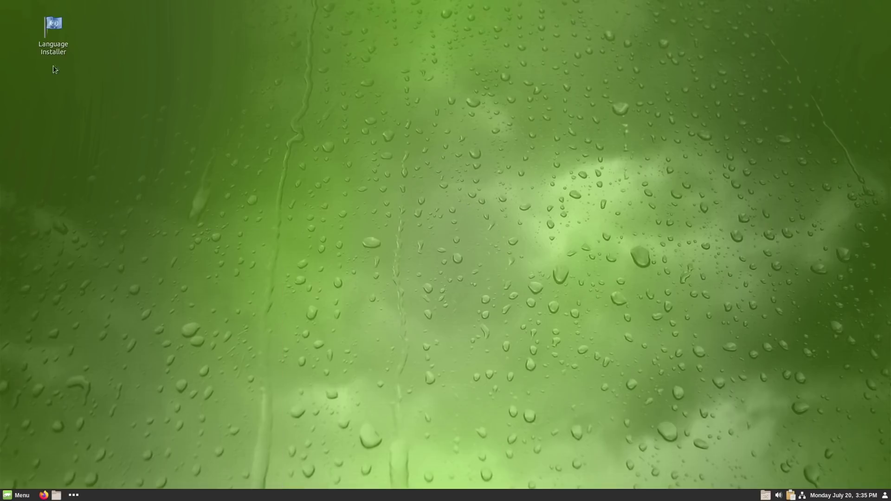
pyautogui.moveTo(22, 17); pyautogui.dragTo(98, 52)
pyautogui.press('Delete')
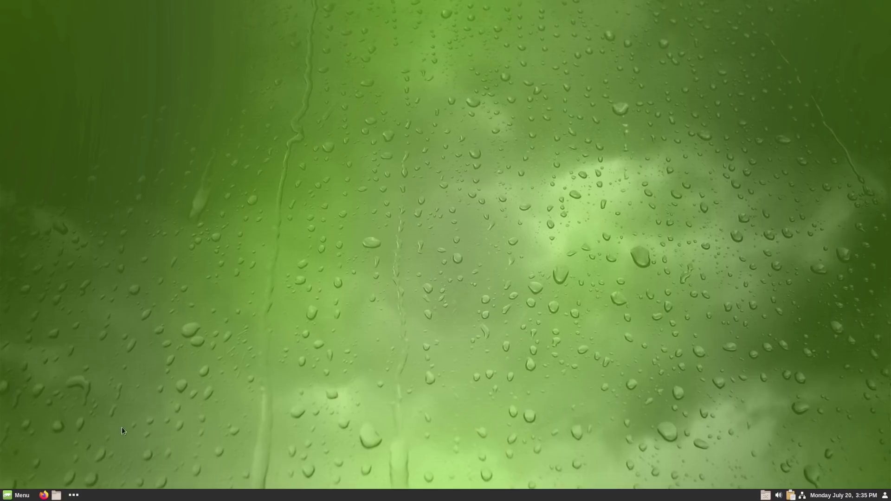
# Show the Home and Trash desktop icons with Computer left hidden, then close the settings windows.
pyautogui.rightClick(385, 270)
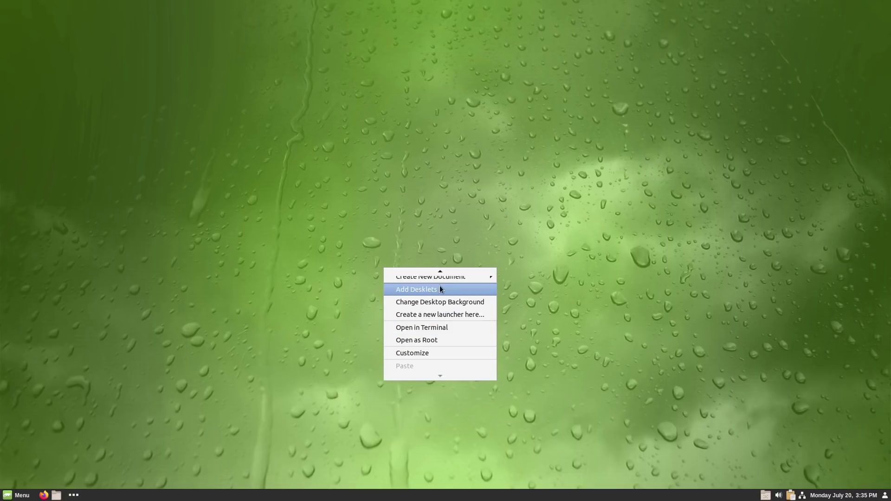
pyautogui.scroll(1, 440, 297)
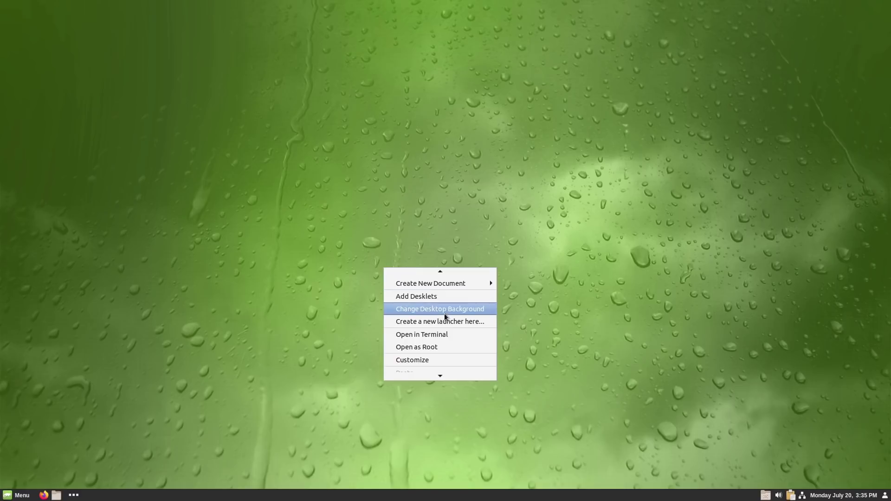
pyautogui.click(447, 360)
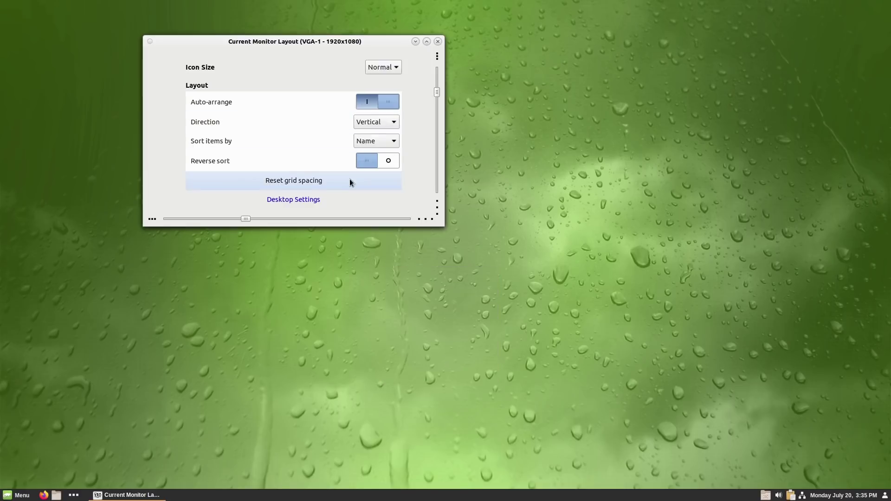
pyautogui.click(308, 200)
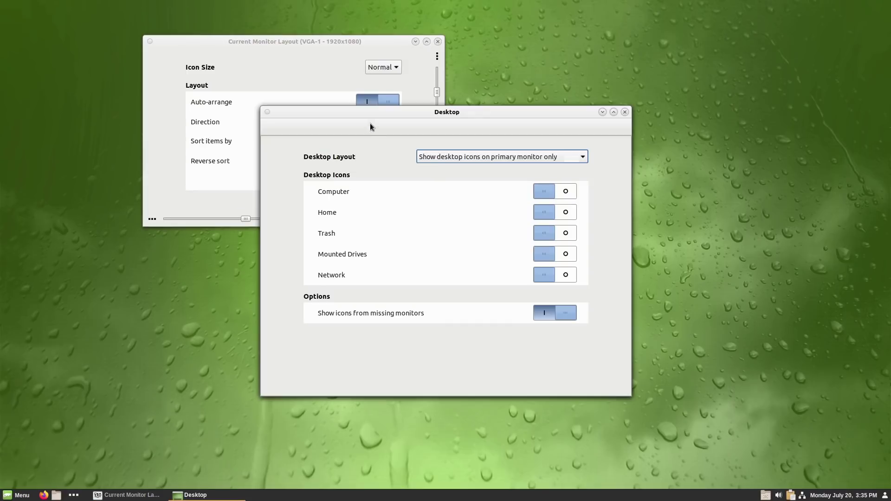
pyautogui.click(563, 188)
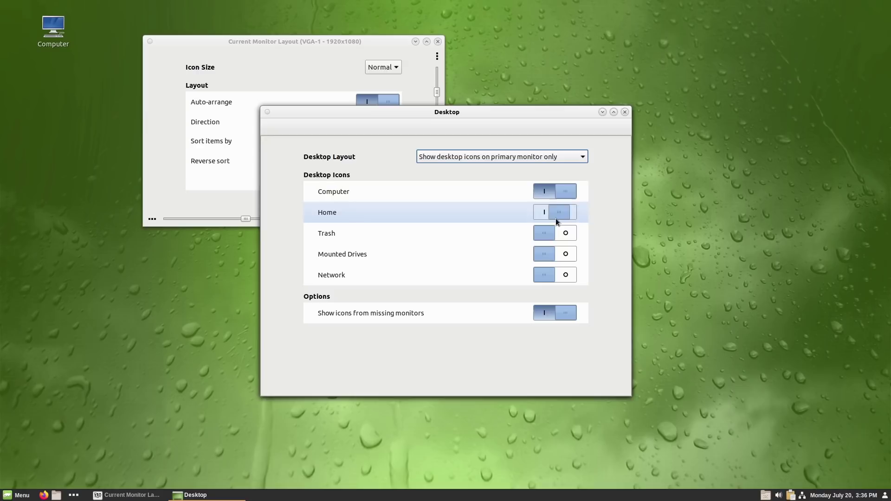
pyautogui.click(555, 195)
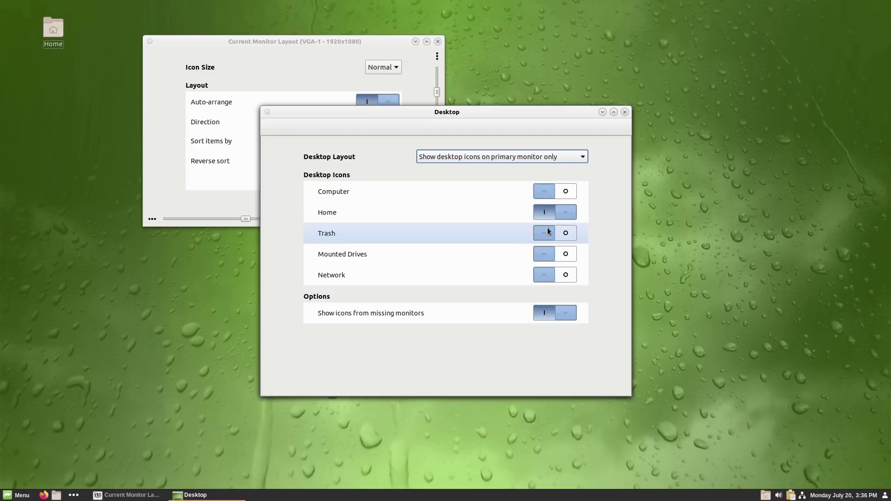
pyautogui.click(548, 232)
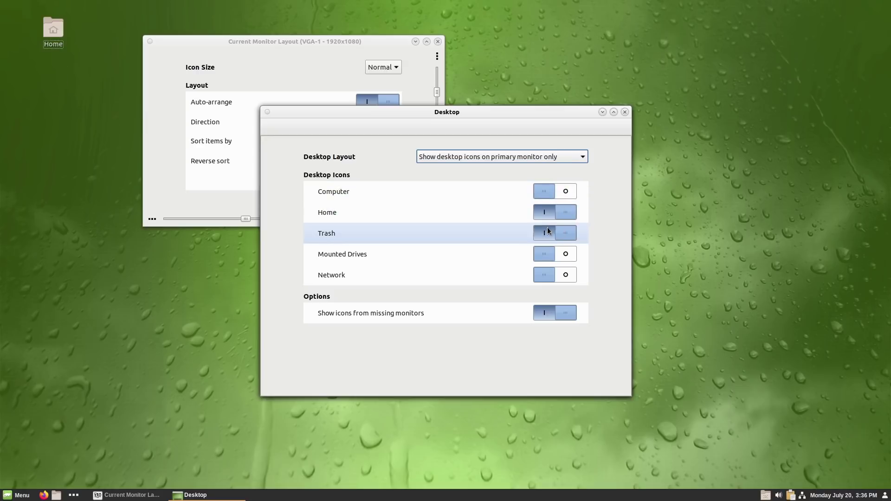
pyautogui.click(625, 113)
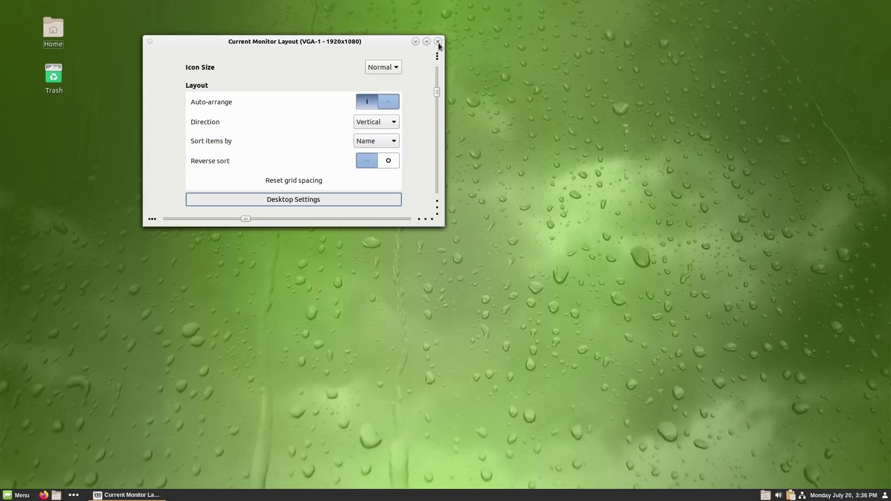
pyautogui.press('Escape')
# Launch YaST Software Management as root and switch to the Repositories package view.
pyautogui.click(17, 495)
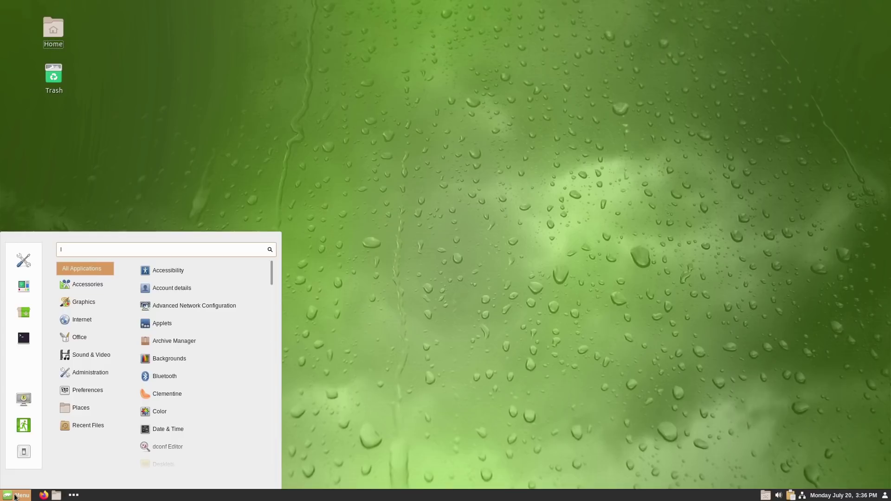
pyautogui.click(26, 315)
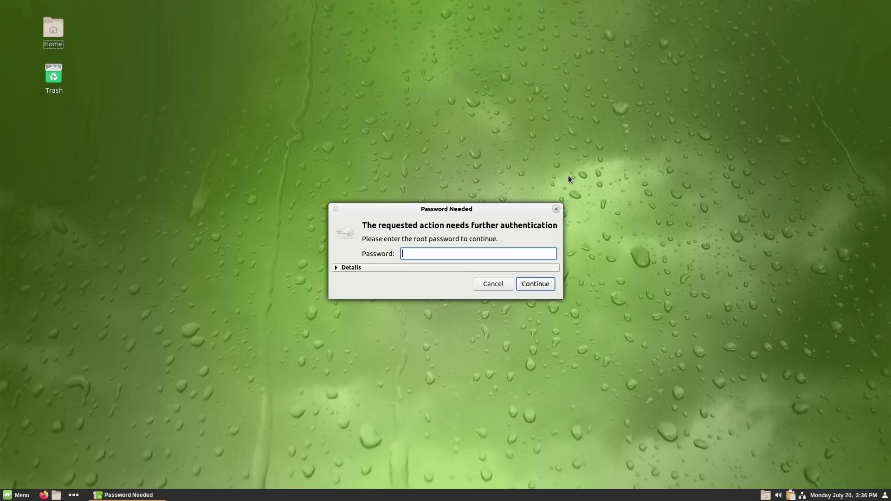
pyautogui.press('Return')
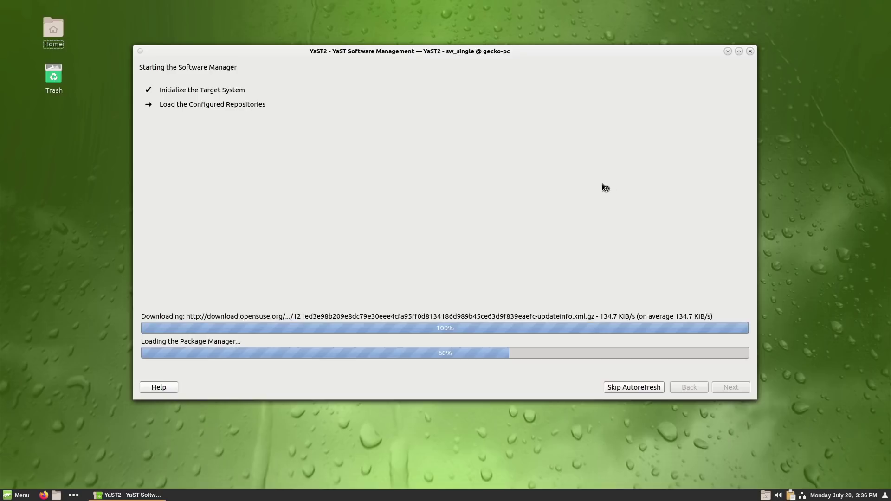
pyautogui.moveTo(441, 48); pyautogui.dragTo(534, 27)
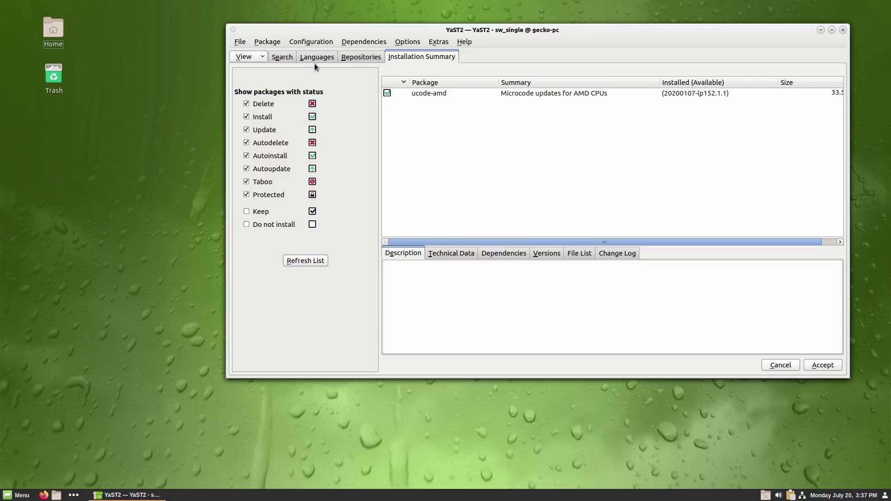
pyautogui.click(371, 59)
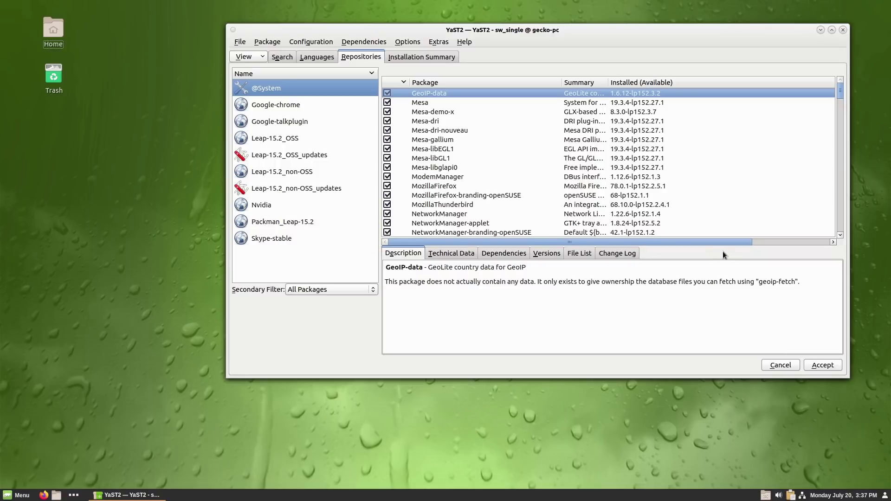
# Browse the Google-chrome, Google-talkplugin, Nvidia, Packman_Leap-15.2 and Skype-stable repositories, then close YaST without changes.
pyautogui.click(294, 107)
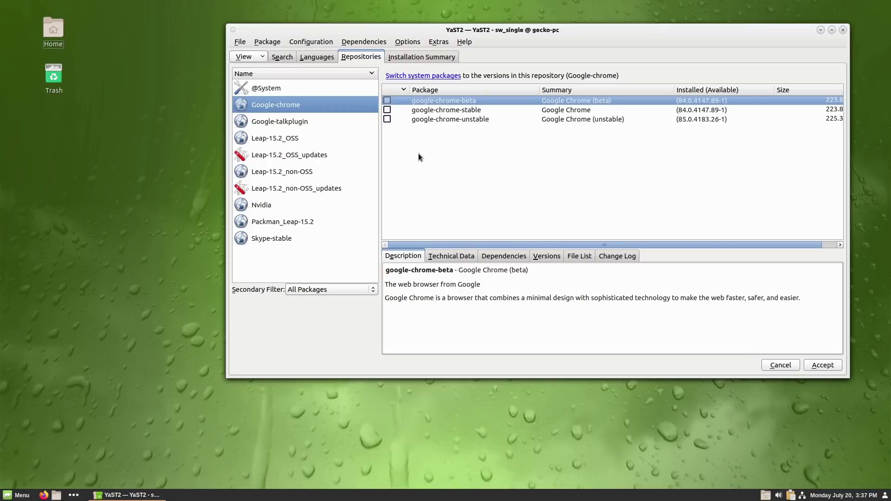
pyautogui.click(285, 123)
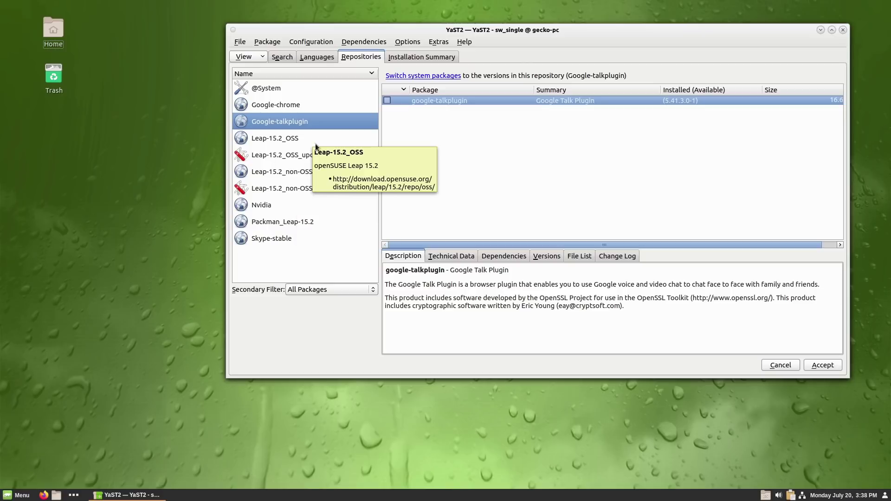
pyautogui.click(268, 205)
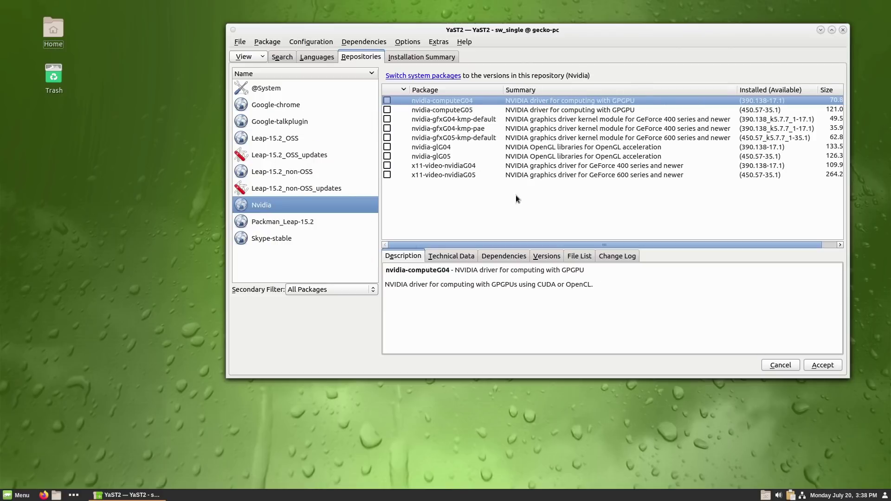
pyautogui.click(282, 223)
pyautogui.scroll(-5, 472, 157)
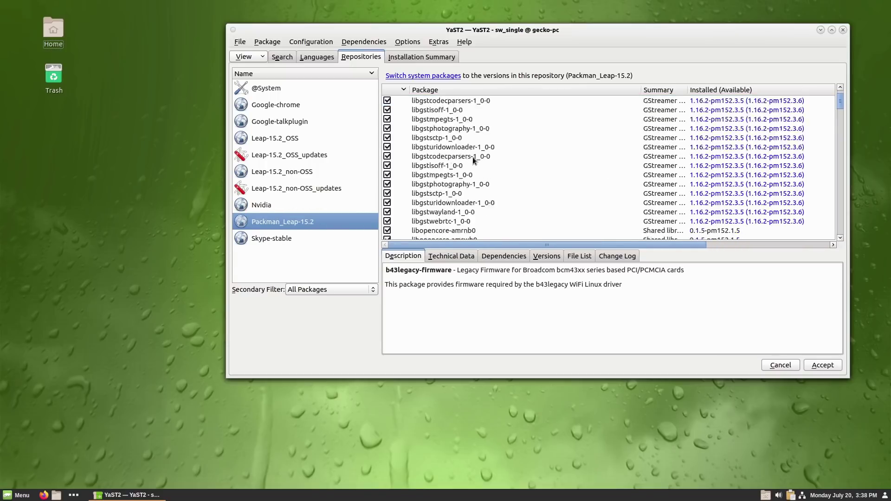
pyautogui.scroll(10, 473, 157)
pyautogui.click(270, 241)
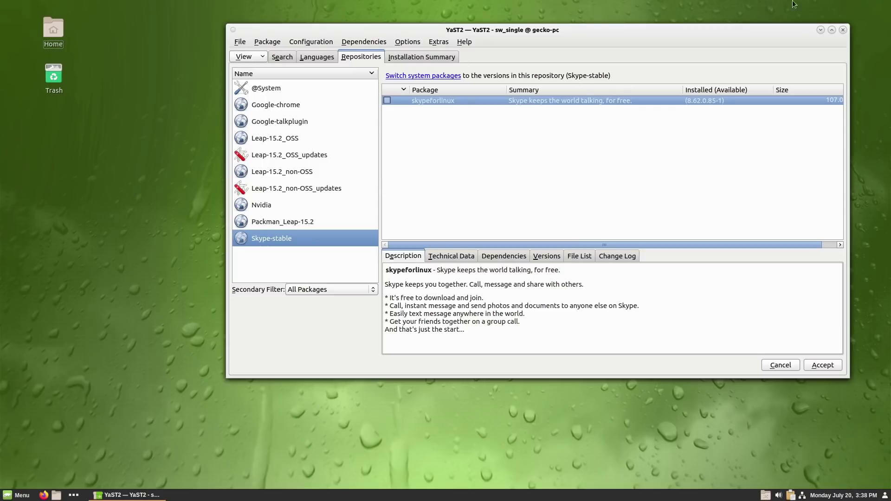
pyautogui.click(842, 30)
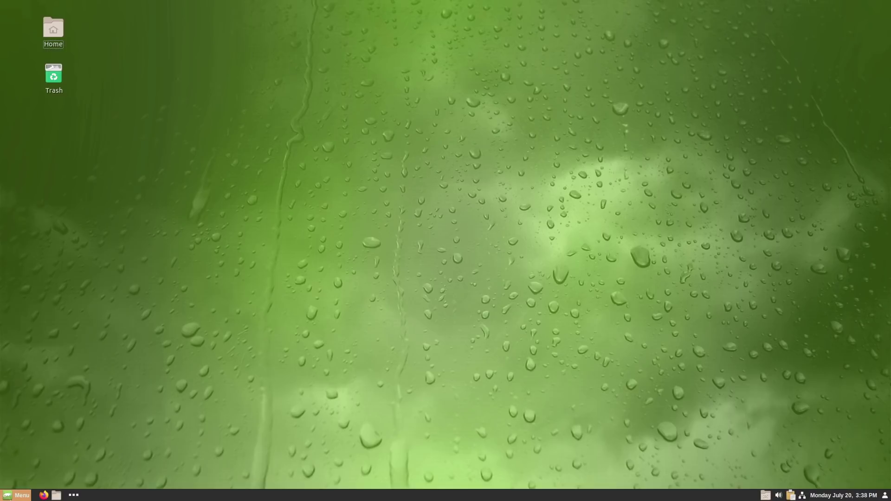
# Open YaST Control Center with root rights and enlarge its window.
pyautogui.click(9, 496)
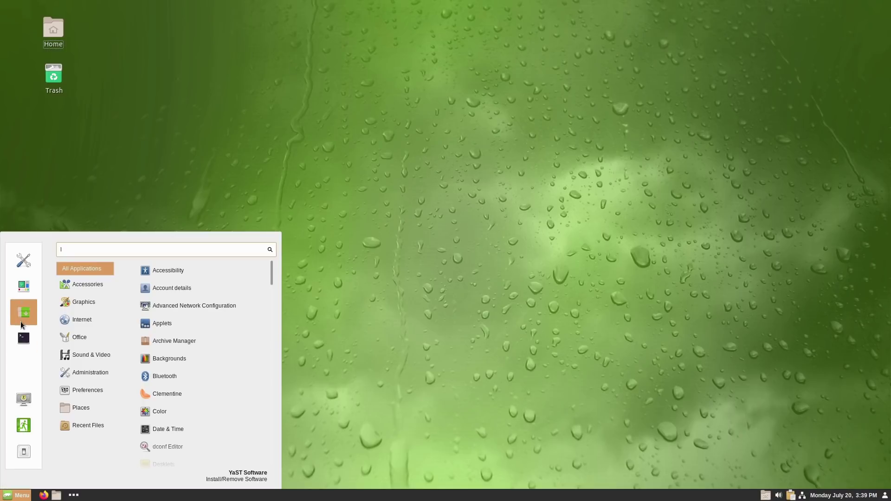
pyautogui.click(25, 294)
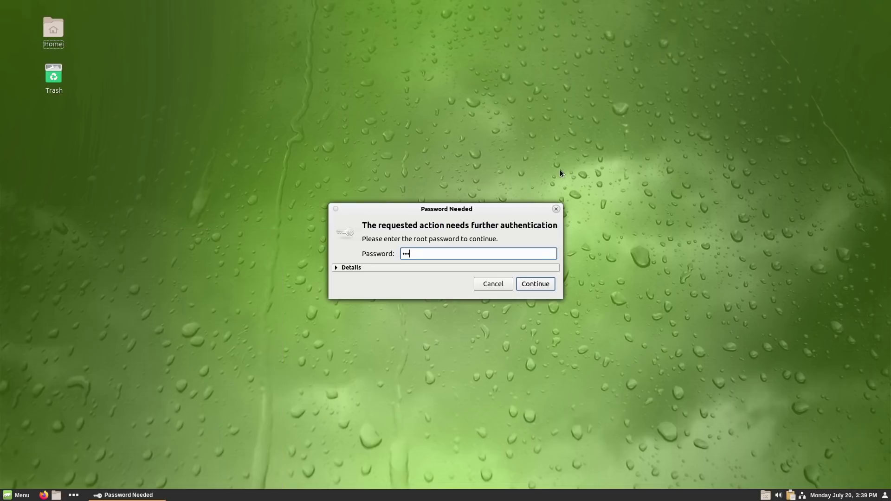
pyautogui.press('Return')
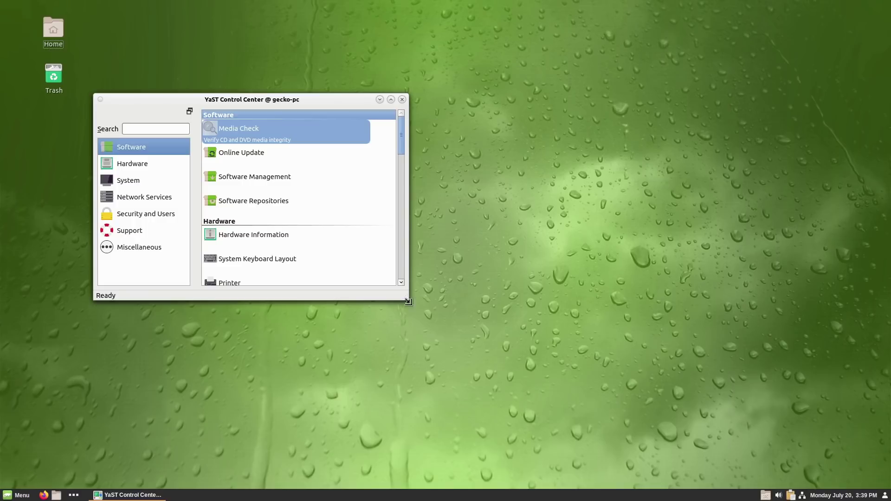
pyautogui.moveTo(406, 299); pyautogui.dragTo(860, 429)
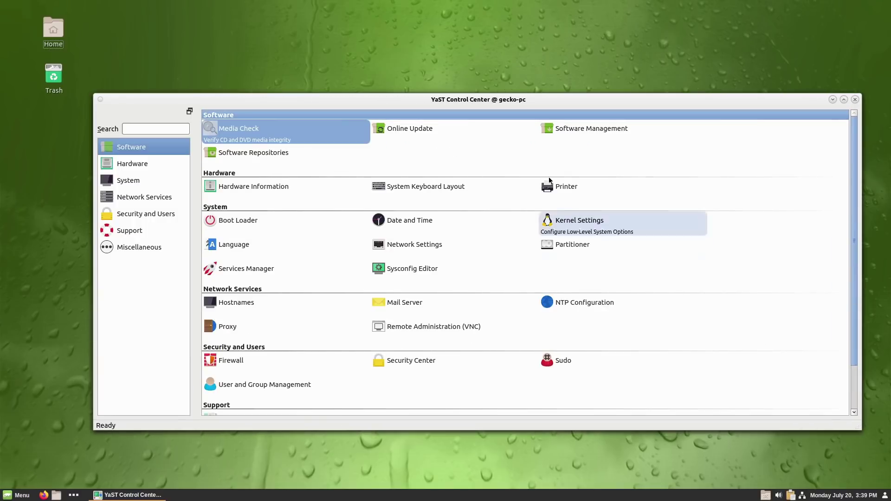
pyautogui.moveTo(524, 104); pyautogui.dragTo(506, 45)
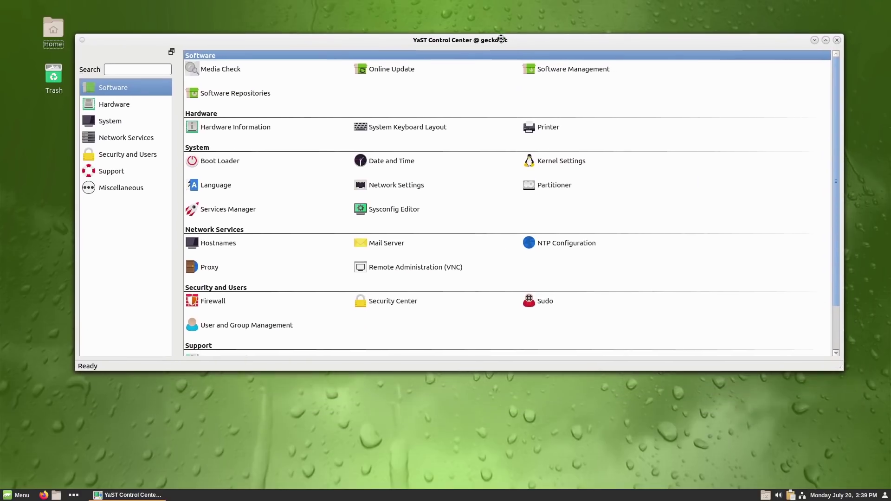
# Look over Online Update and the Skype-stable repository details, closing both without changes.
pyautogui.click(395, 72)
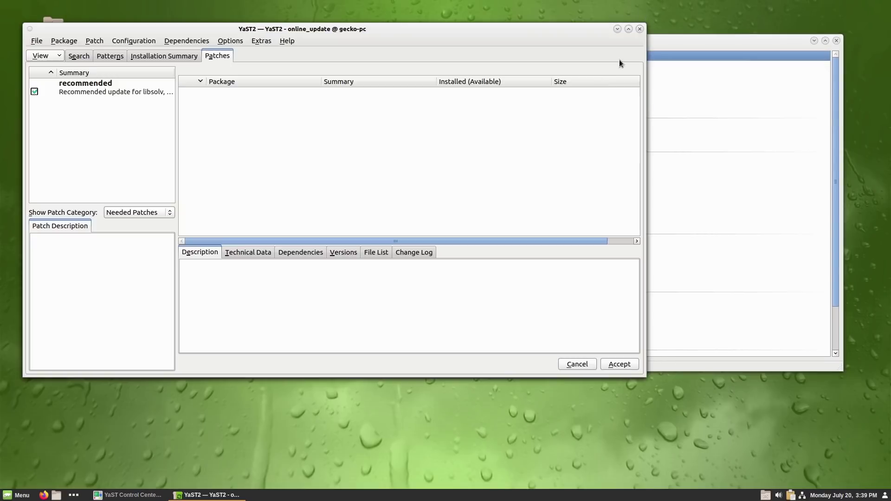
pyautogui.click(579, 366)
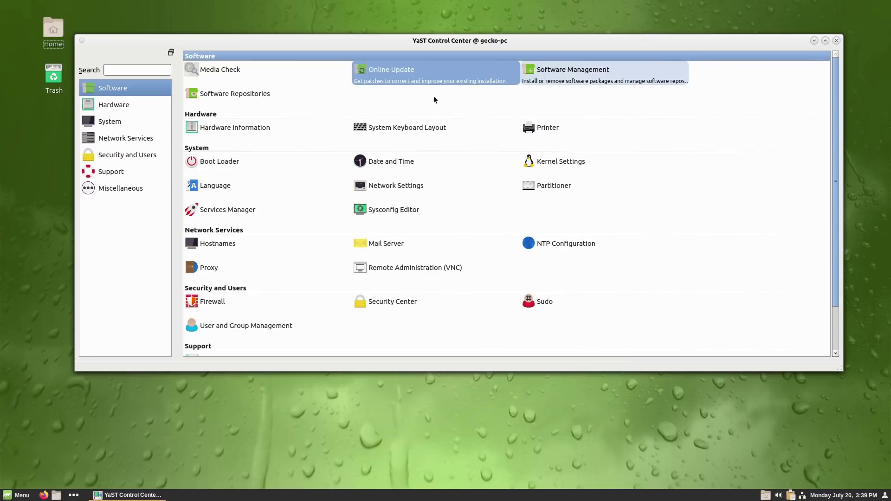
pyautogui.click(263, 103)
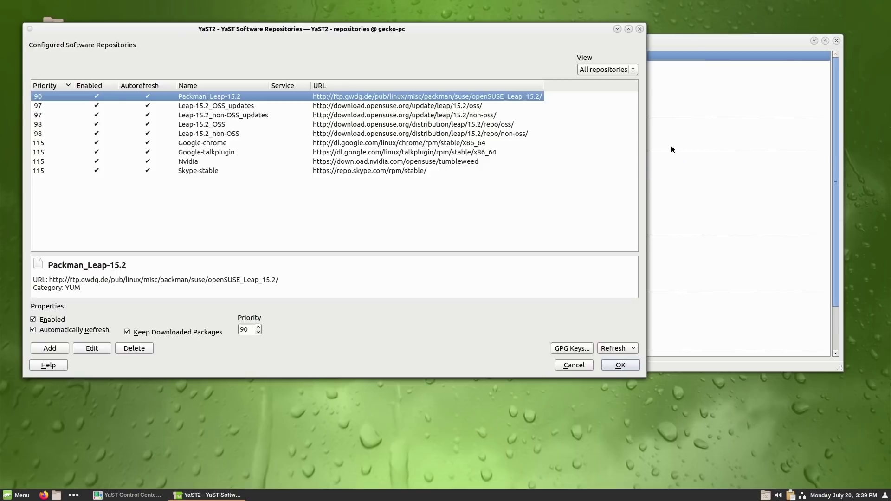
pyautogui.click(202, 169)
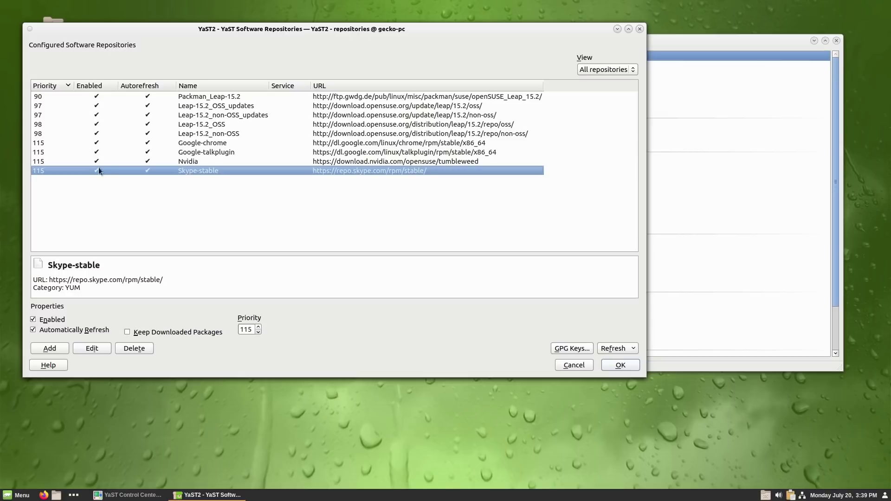
pyautogui.click(640, 29)
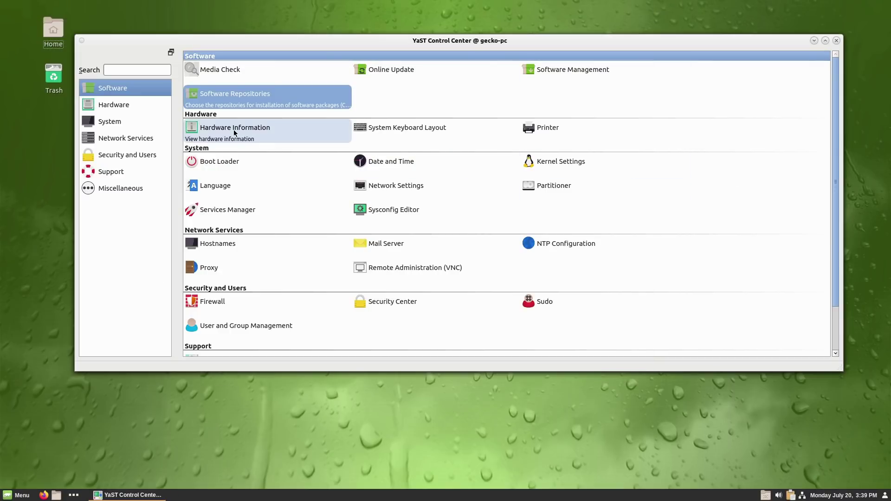
# Review the Print via Network and Share Printers settings, then start adding a new printer.
pyautogui.click(545, 134)
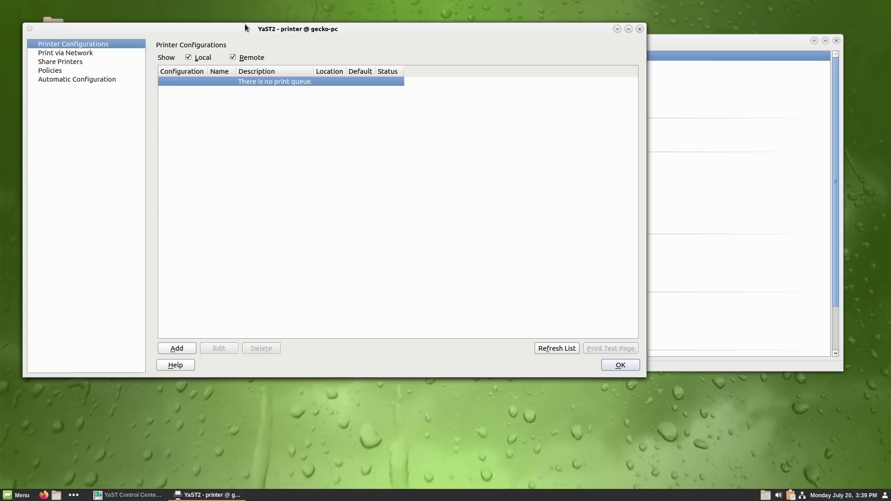
pyautogui.moveTo(337, 29); pyautogui.dragTo(419, 60)
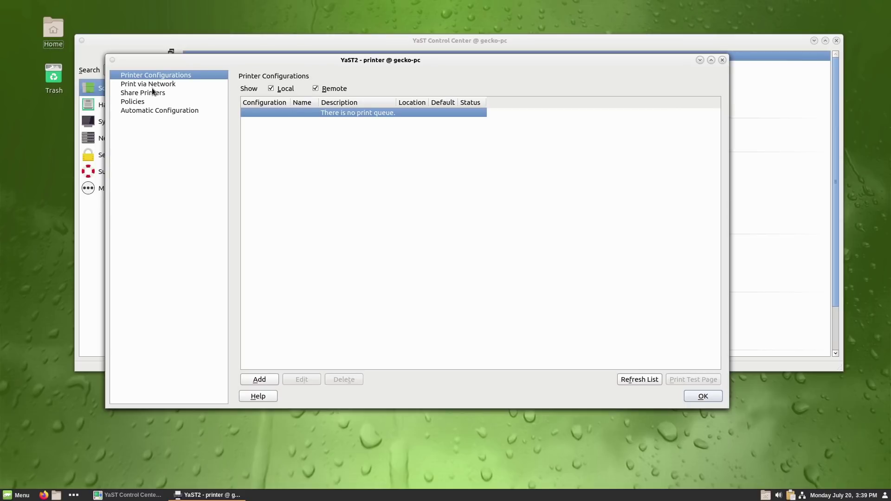
pyautogui.click(167, 85)
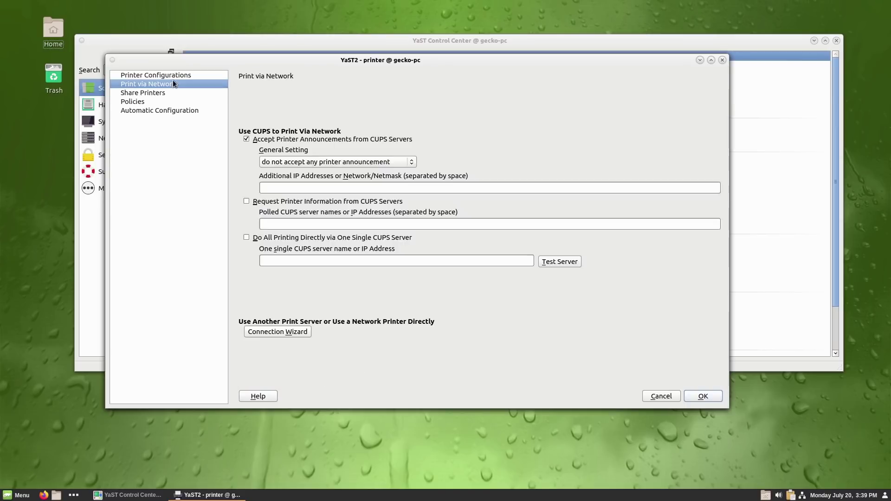
pyautogui.click(163, 89)
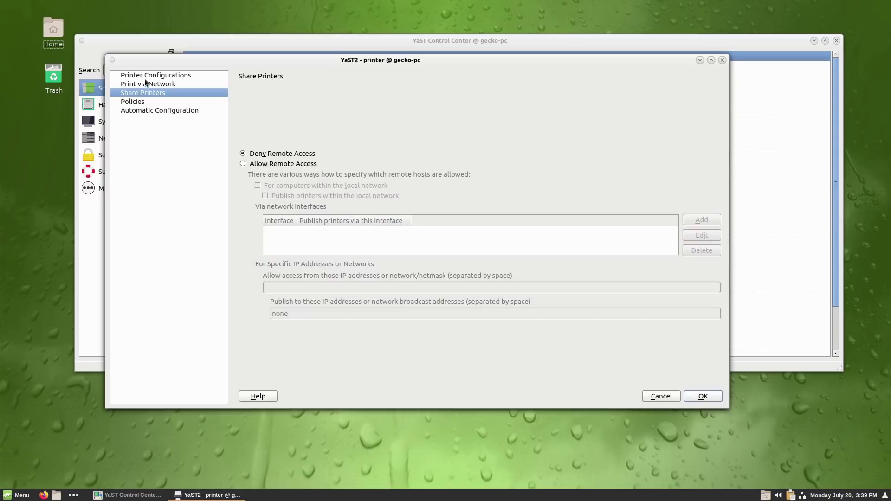
pyautogui.click(148, 78)
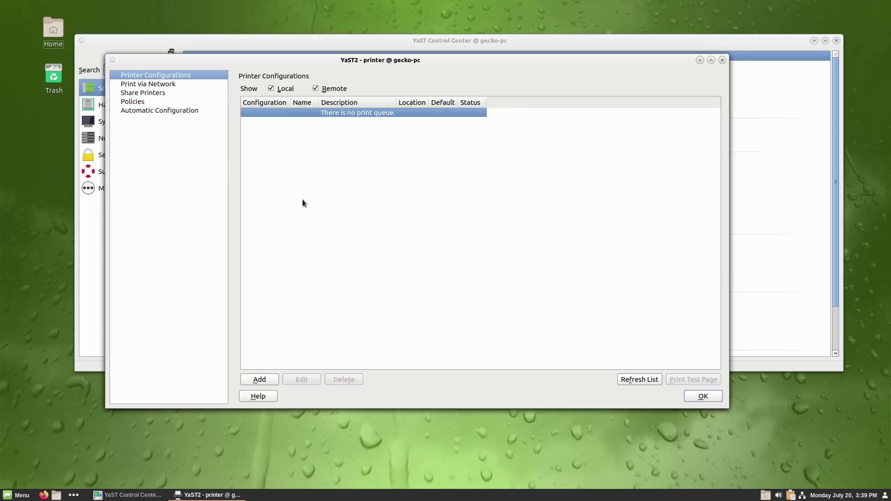
pyautogui.click(258, 380)
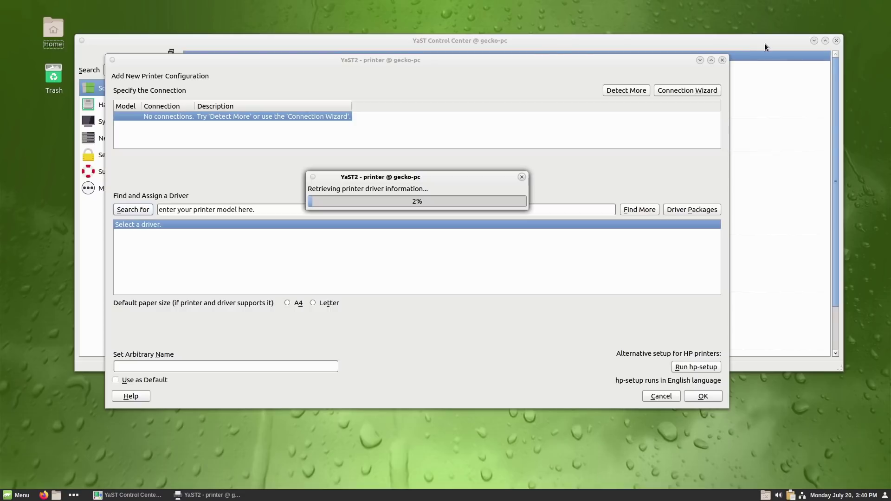
pyautogui.click(736, 52)
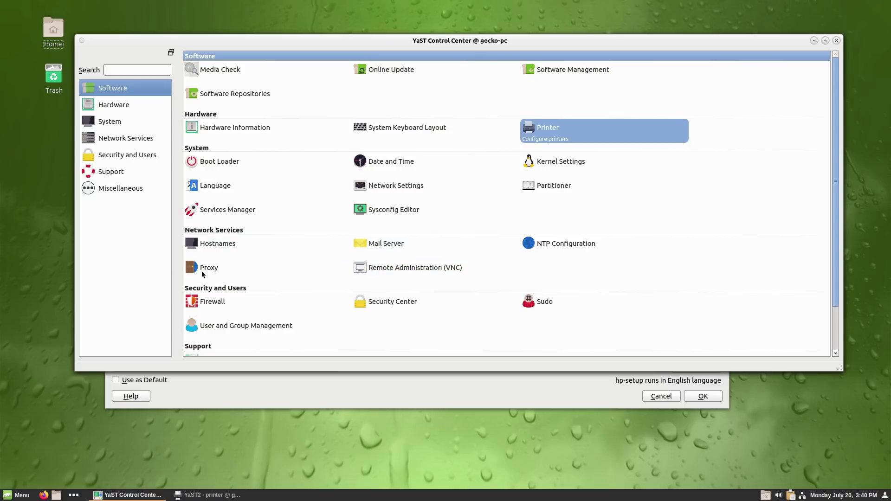
# Browse the Hardware, System, Support and Miscellaneous module groups in YaST Control Center.
pyautogui.scroll(-2, 558, 293)
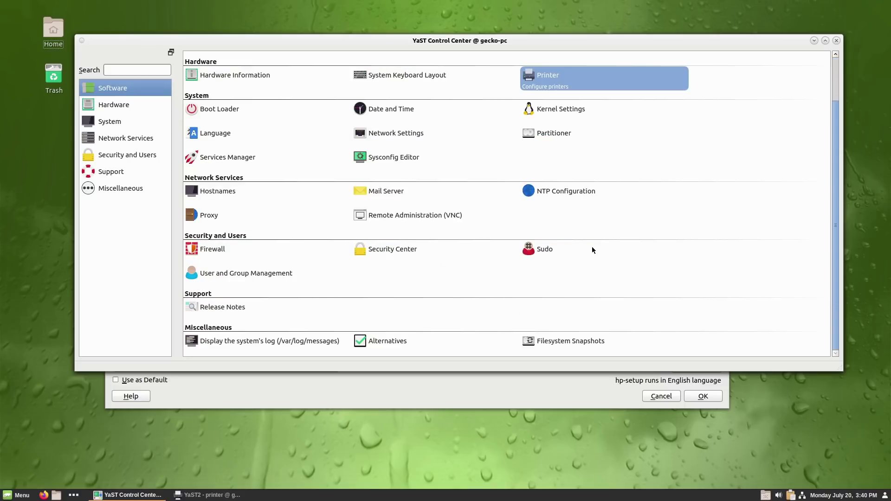
pyautogui.click(116, 106)
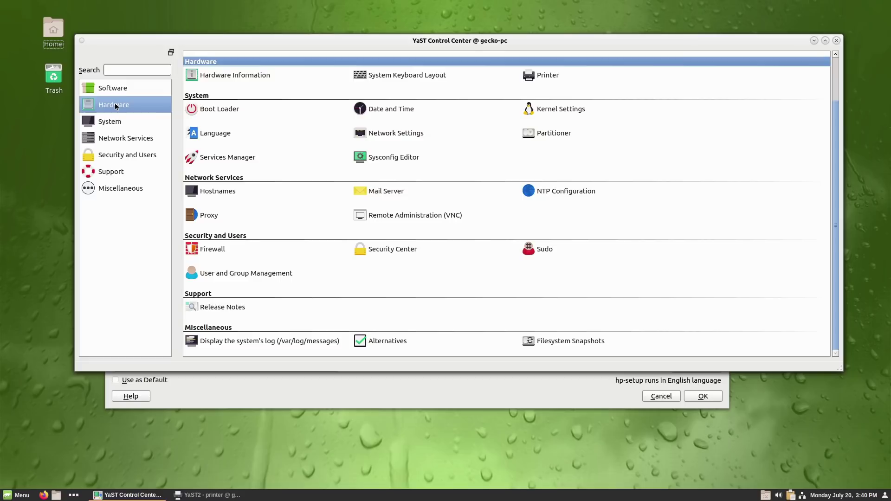
pyautogui.click(98, 122)
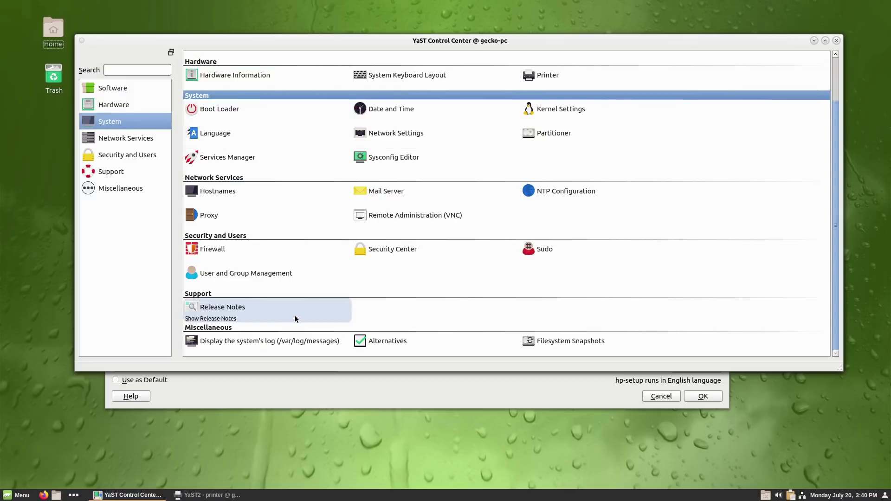
pyautogui.scroll(2, 325, 209)
pyautogui.click(104, 170)
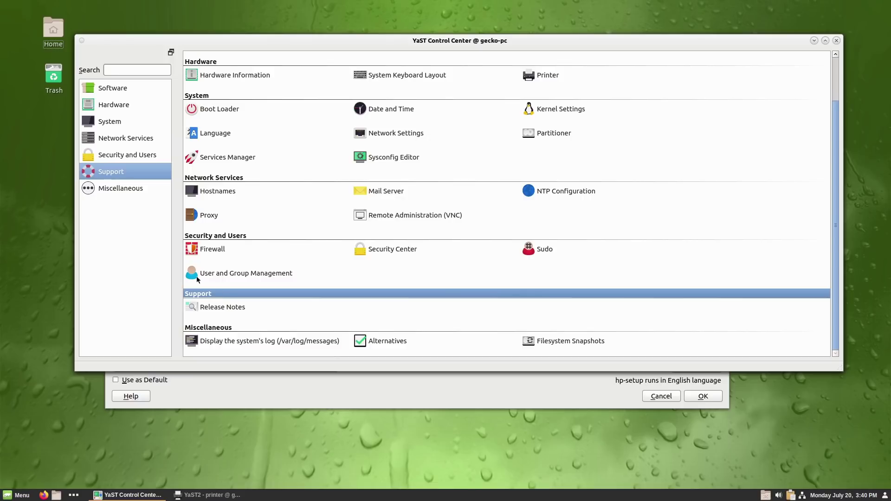
pyautogui.click(122, 187)
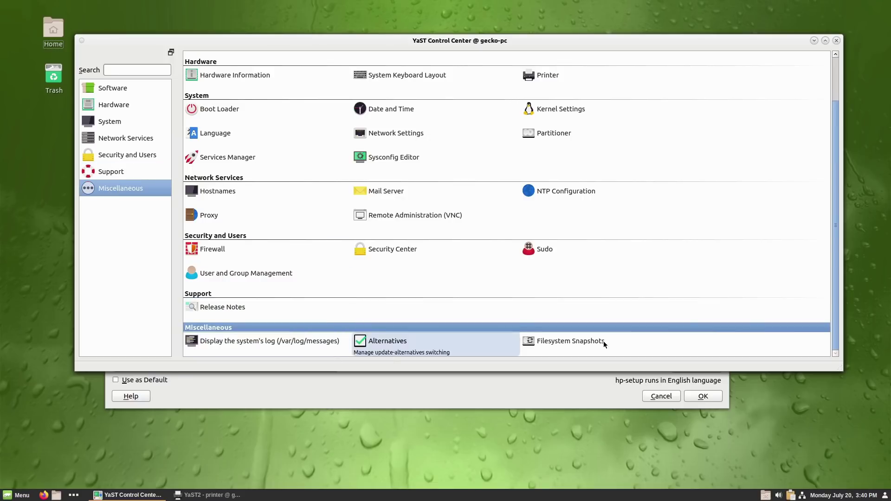
# Cancel the new printer configuration and close YaST Control Center.
pyautogui.click(533, 373)
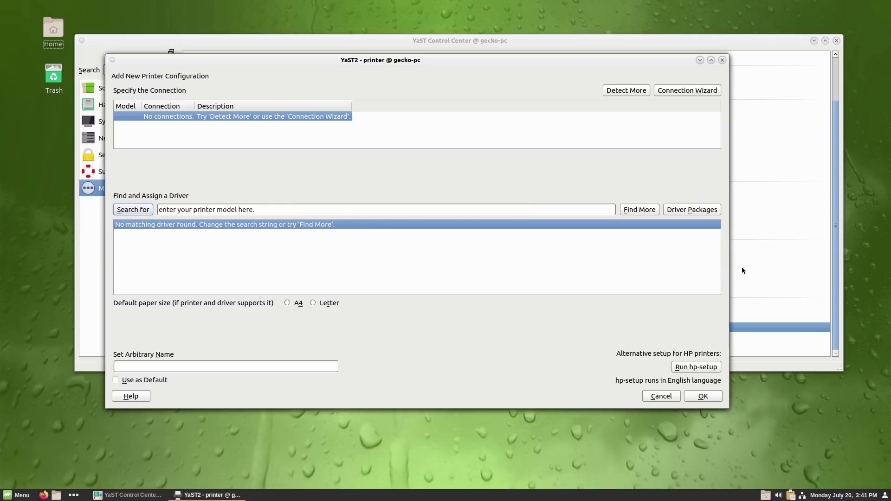
pyautogui.click(723, 60)
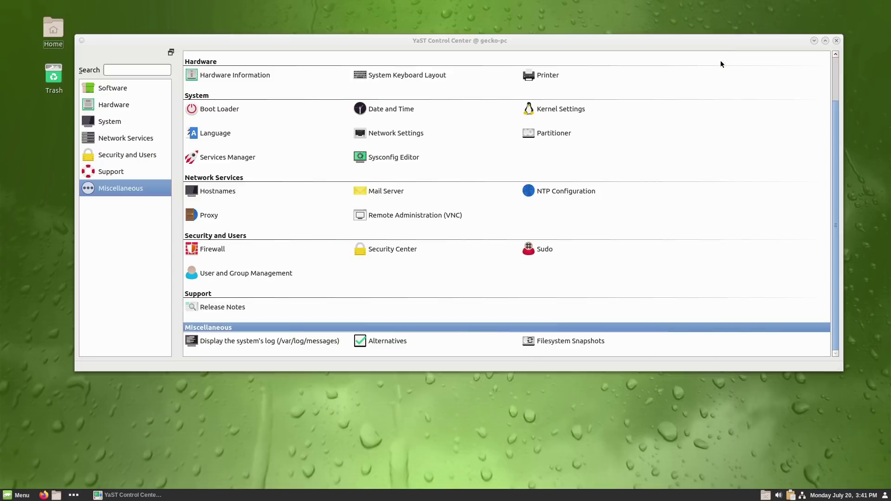
pyautogui.click(836, 41)
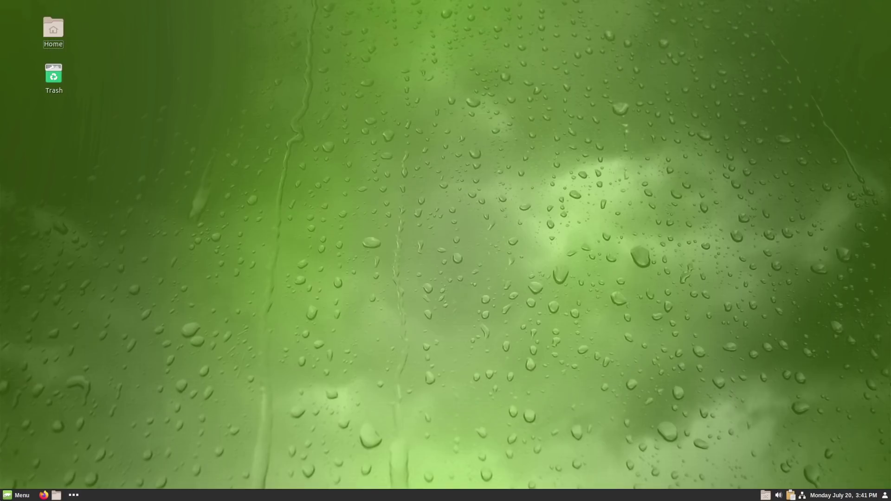
# Search the web in Firefox for 'HL-L2380DW driver linux'.
pyautogui.click(44, 495)
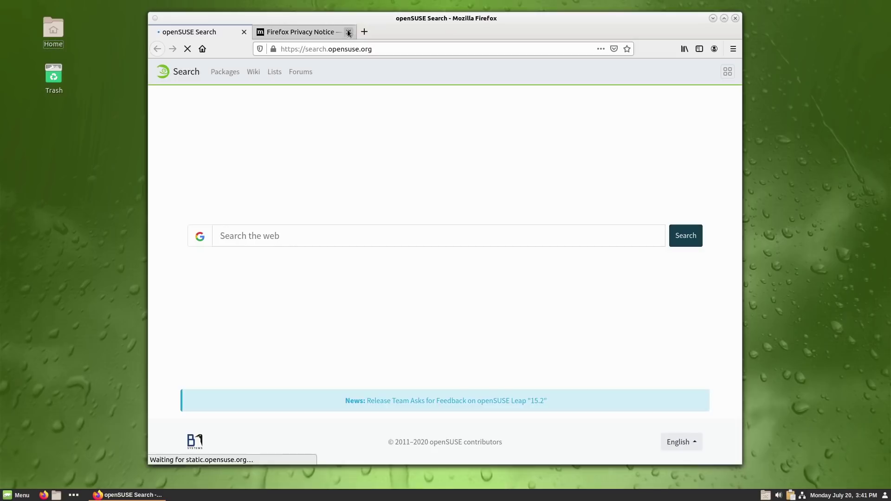
pyautogui.click(348, 31)
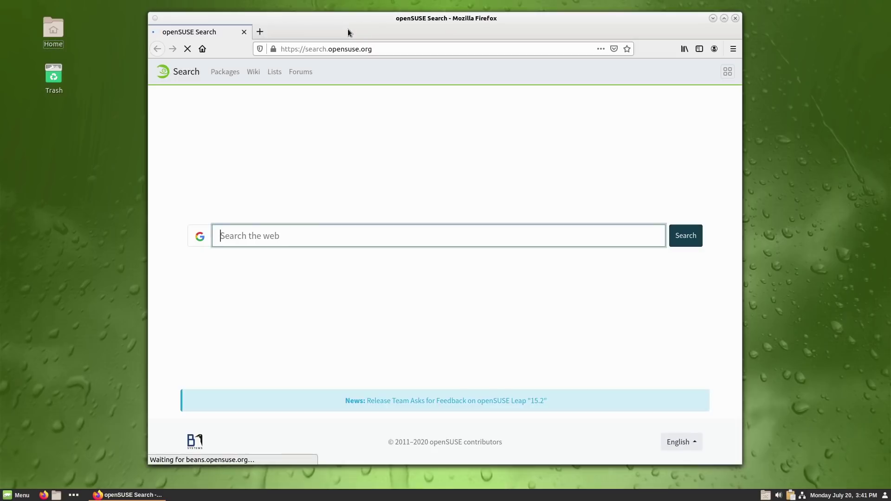
pyautogui.click(370, 50)
pyautogui.write('H')
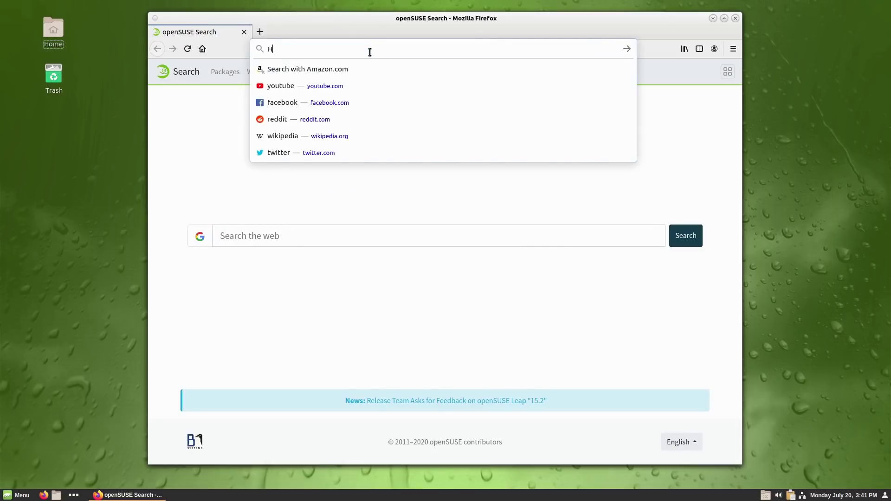
pyautogui.write('L-L23')
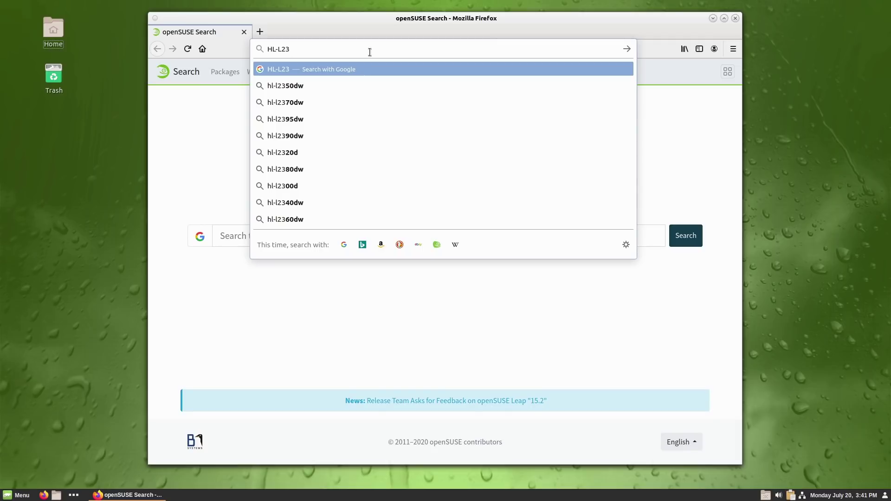
pyautogui.write('80D')
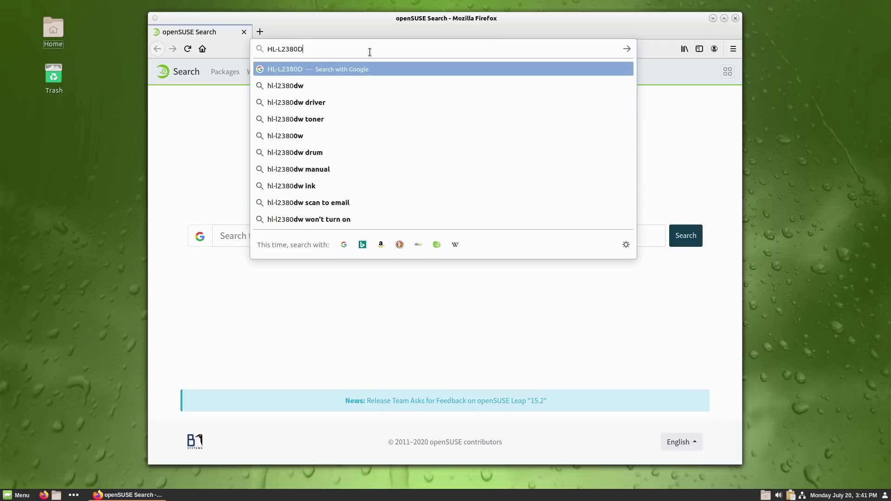
pyautogui.write('W drive')
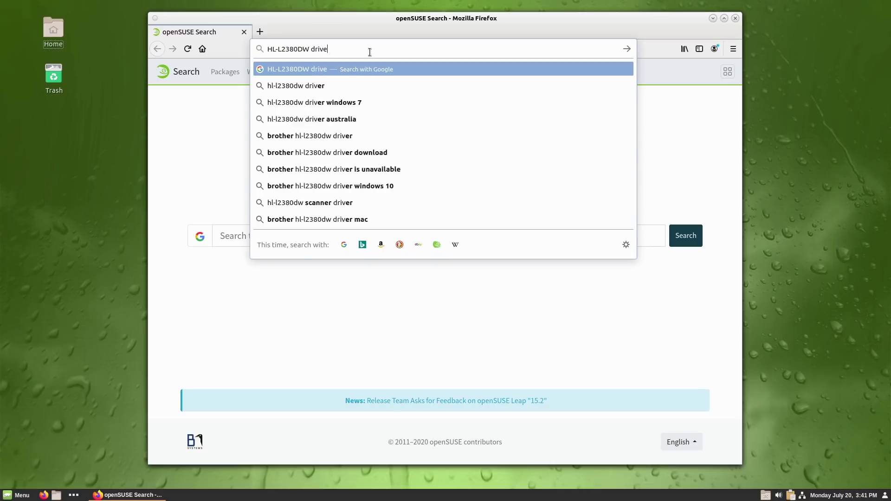
pyautogui.write('r linux')
pyautogui.press('Return')
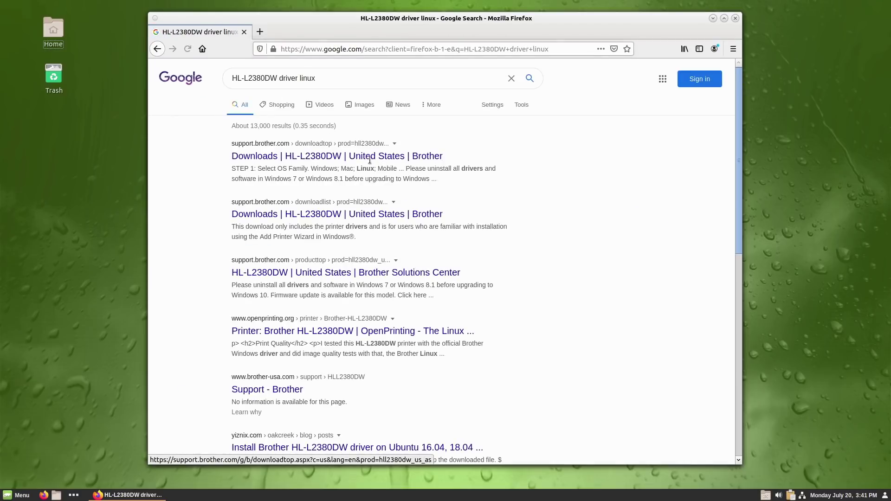
# Download Brother's Linux (rpm) Driver Install Tool, saving linux-brprinter-installer-2.2.2-1.gz.
pyautogui.click(260, 154)
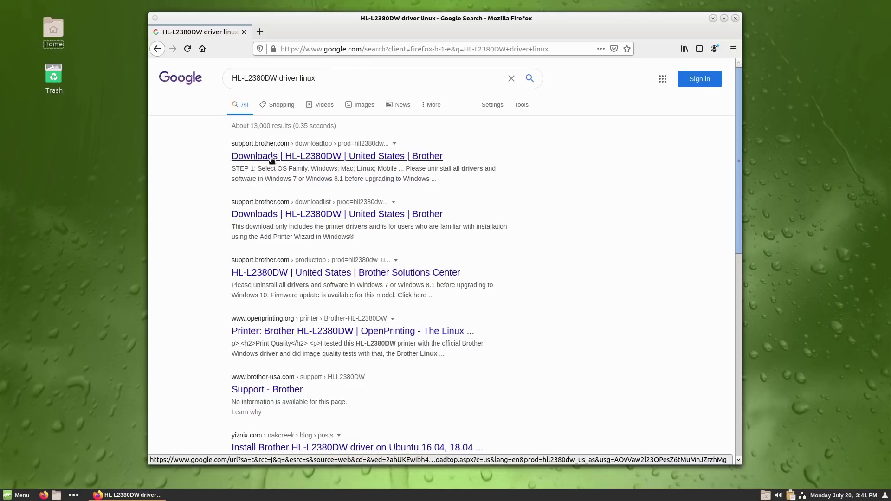
pyautogui.click(424, 179)
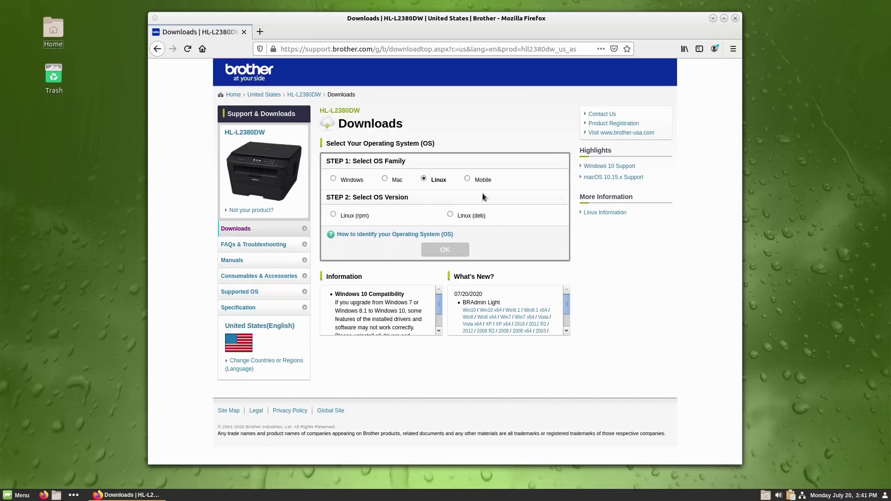
pyautogui.click(332, 214)
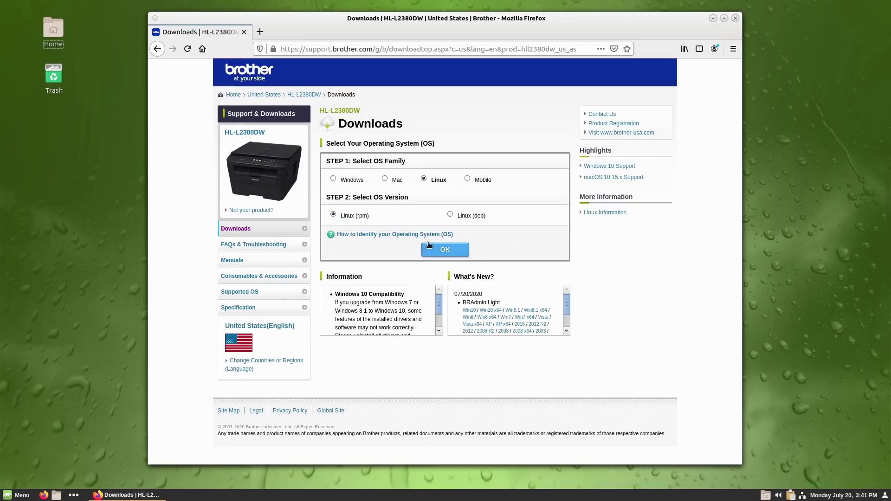
pyautogui.click(445, 249)
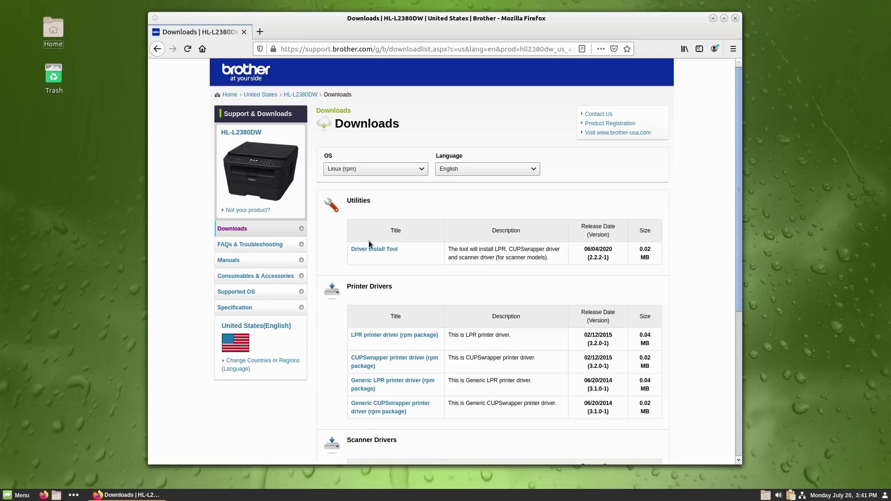
pyautogui.click(371, 249)
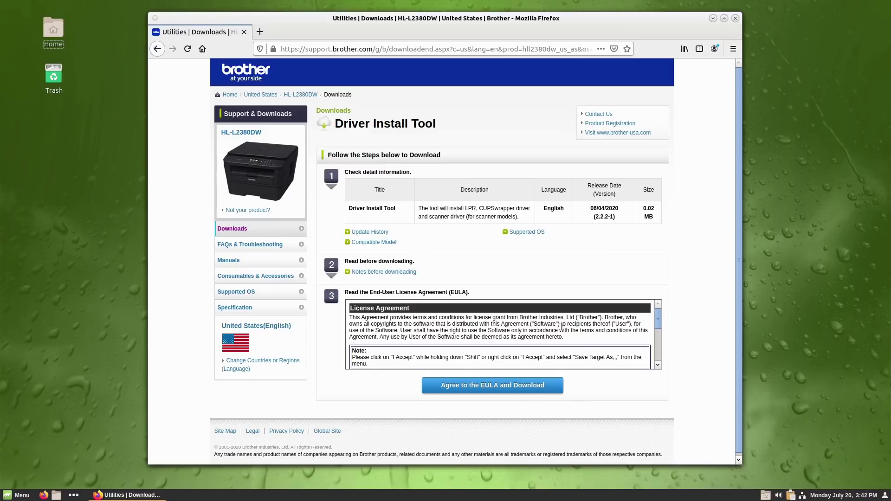
pyautogui.click(504, 386)
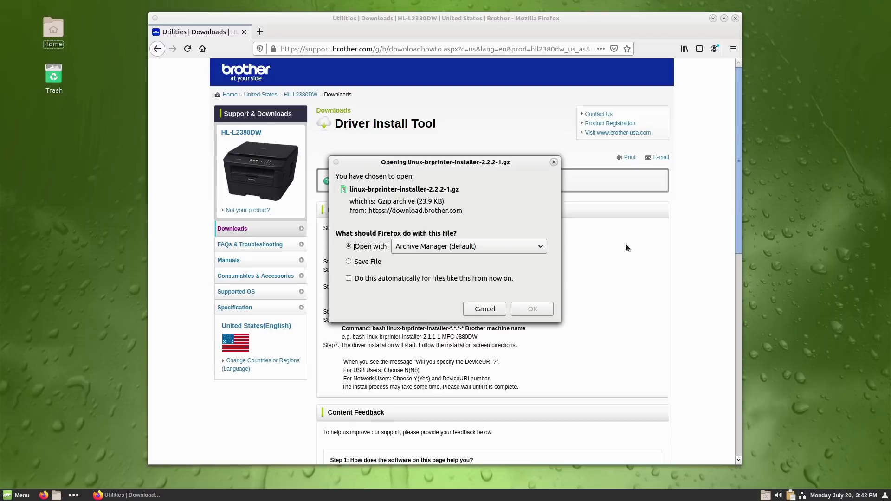
pyautogui.click(369, 262)
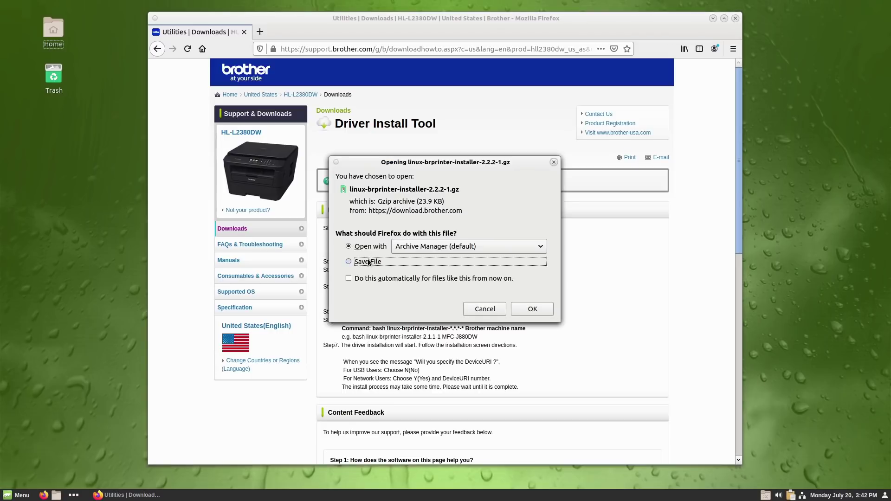
pyautogui.click(532, 310)
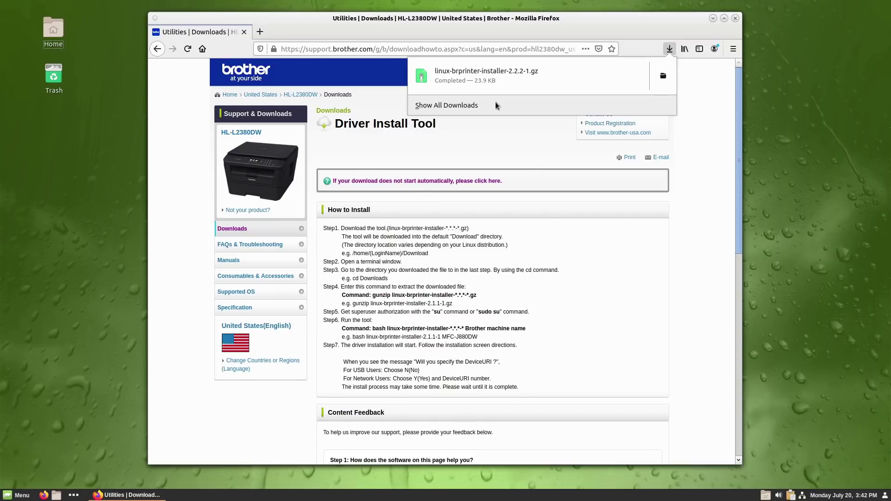
pyautogui.click(44, 25)
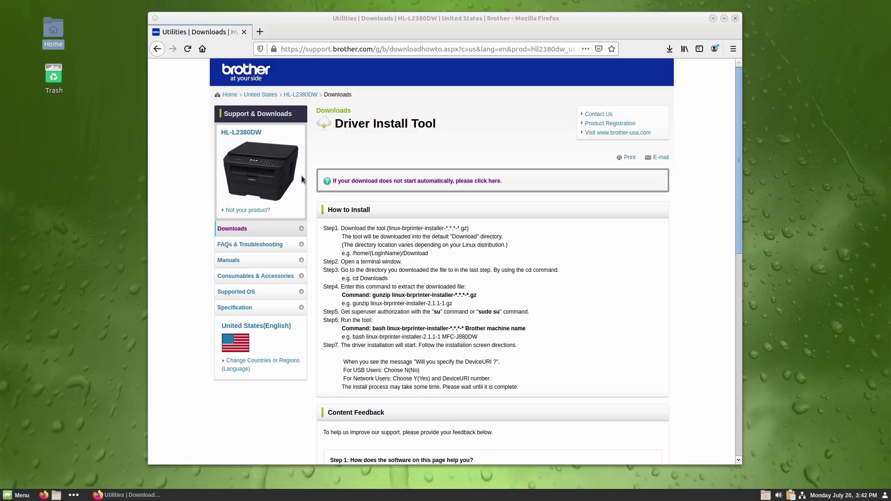
pyautogui.click(9, 496)
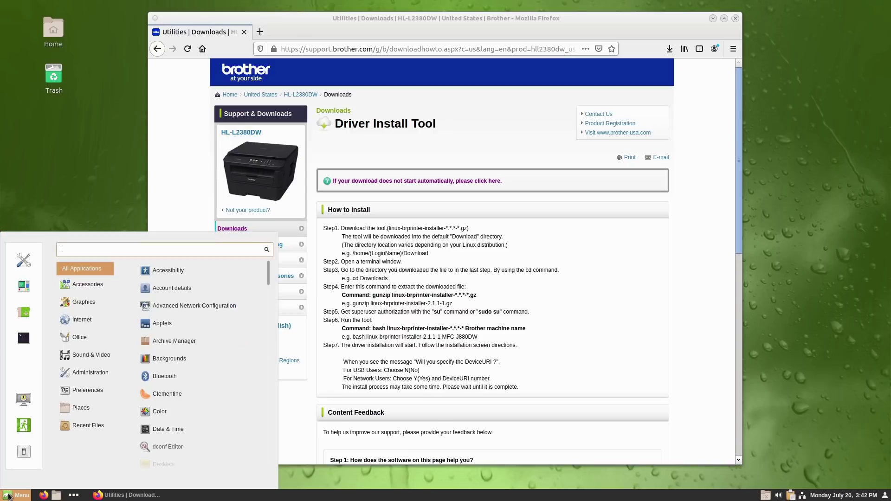
# Open a Terminal, go to Downloads and decompress the Brother installer archive with gunzip.
pyautogui.write('terminal')
pyautogui.press('Return')
pyautogui.write('cd ')
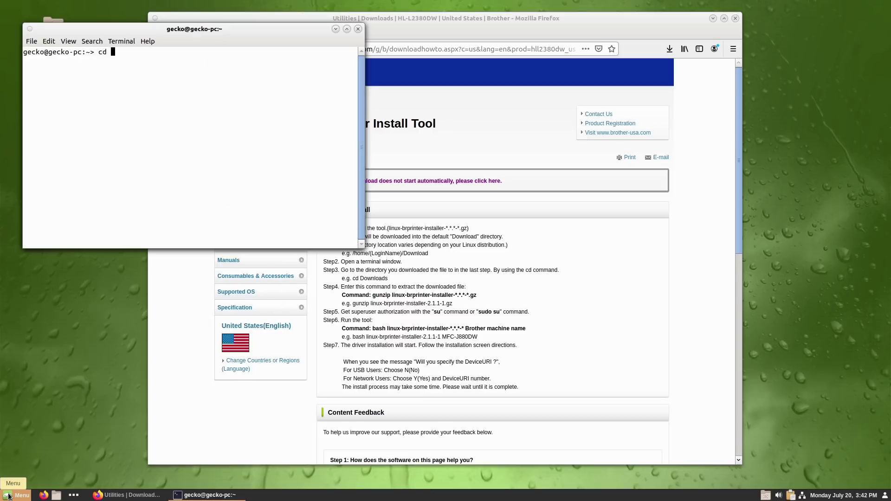
pyautogui.write('Downloads/')
pyautogui.press('Return')
pyautogui.write('ls')
pyautogui.press('Return')
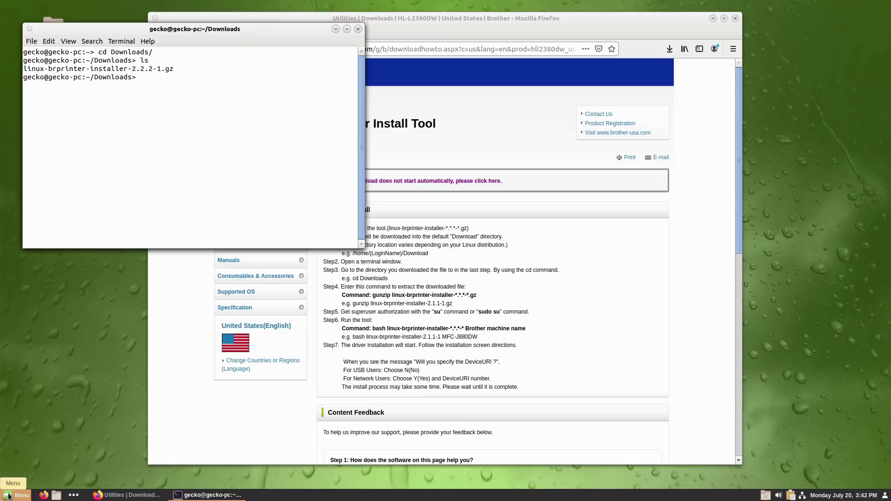
pyautogui.write('gunzip l')
pyautogui.press('Tab')
pyautogui.press('Return')
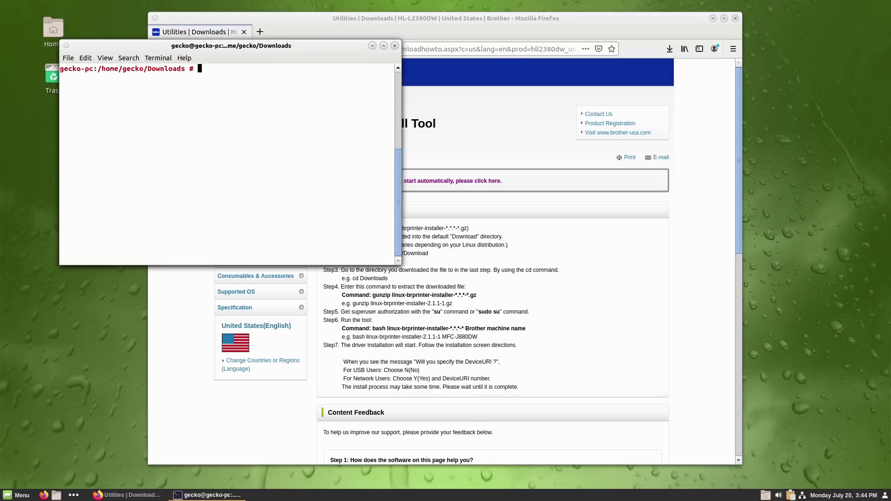
# Run the installer script for model HL-L2380DW and accept the package and licence prompts.
pyautogui.write('a')
pyautogui.press('BackSpace')
pyautogui.write('bash l')
pyautogui.press('Tab')
pyautogui.press('Return')
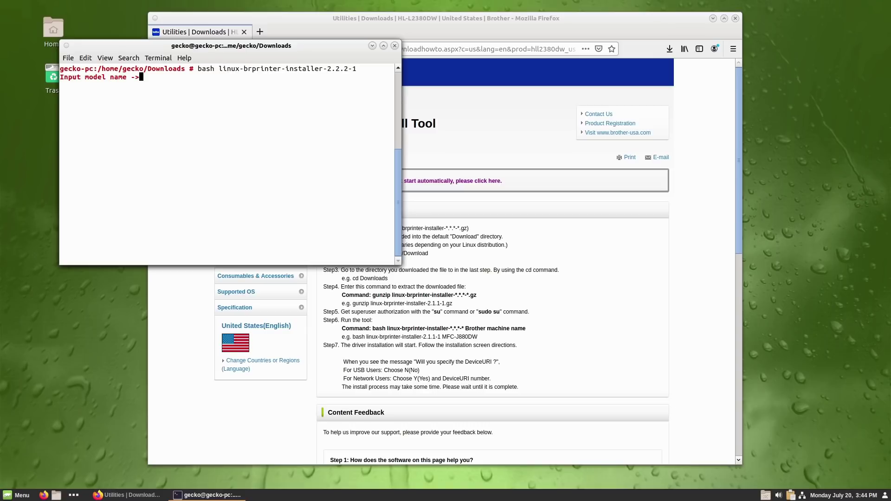
pyautogui.write('HL-L2380DW')
pyautogui.press('Return')
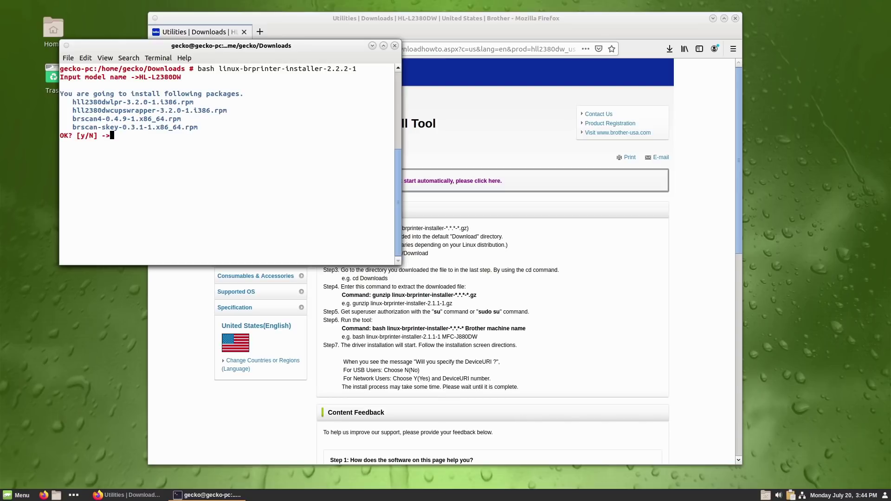
pyautogui.write('y')
pyautogui.press('Return')
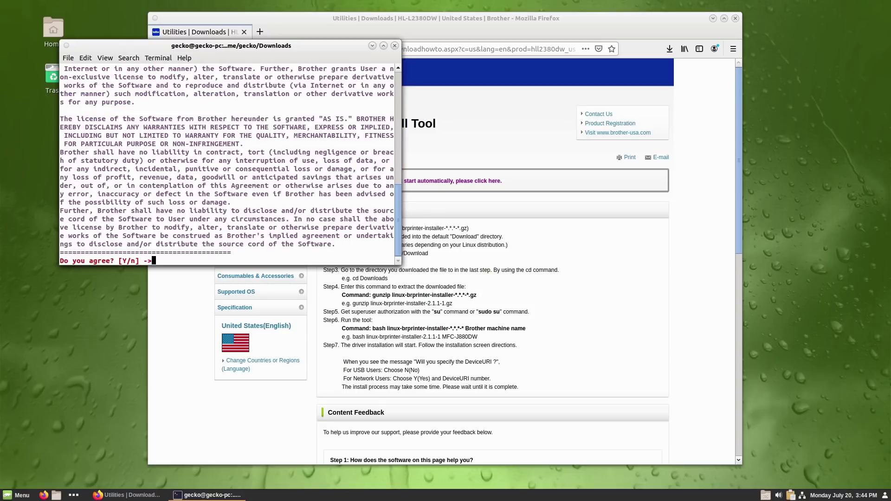
pyautogui.write('y')
pyautogui.press('Return')
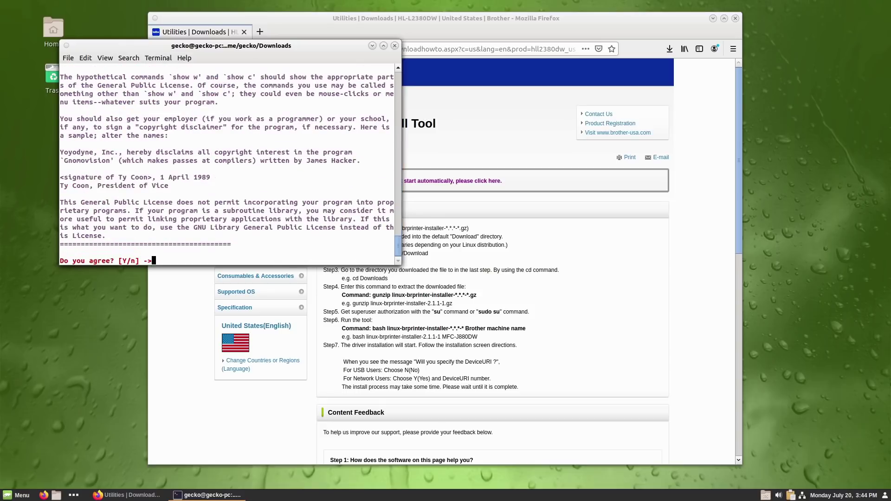
pyautogui.write('y')
pyautogui.press('Return')
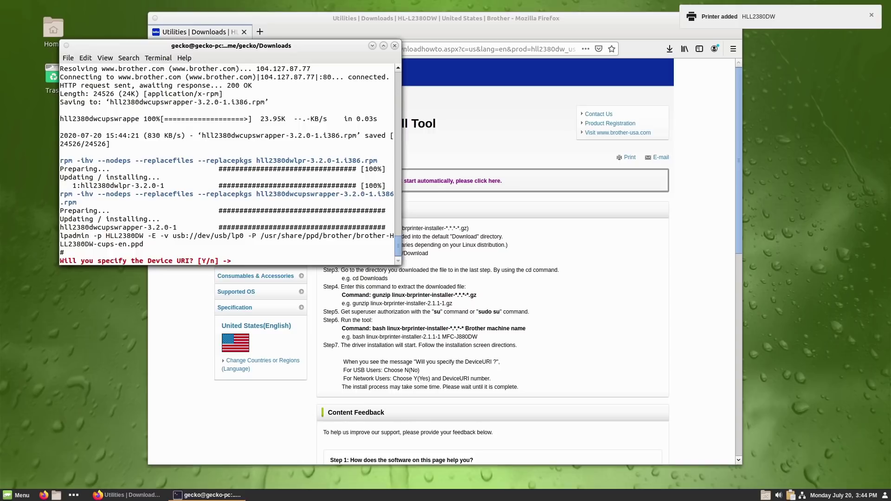
# Set the printer's device URI to IP address 192.168.5.141 and request a test print.
pyautogui.write('y')
pyautogui.press('Return')
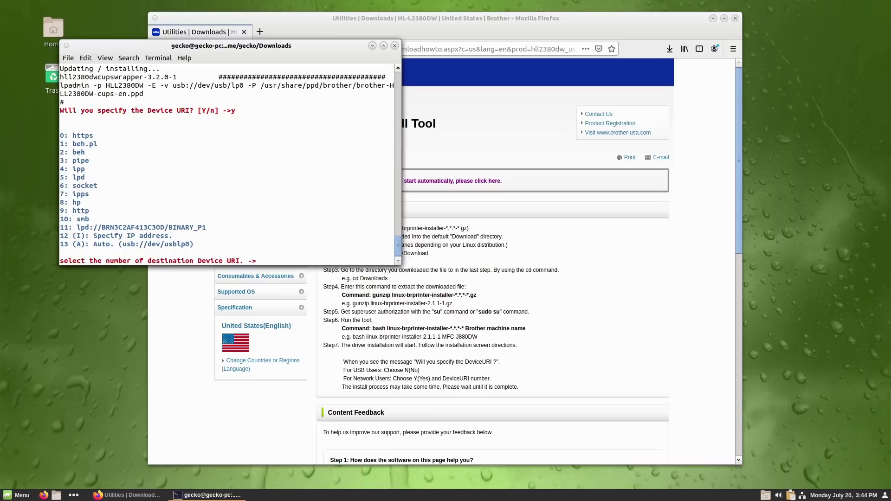
pyautogui.write('12')
pyautogui.press('Return')
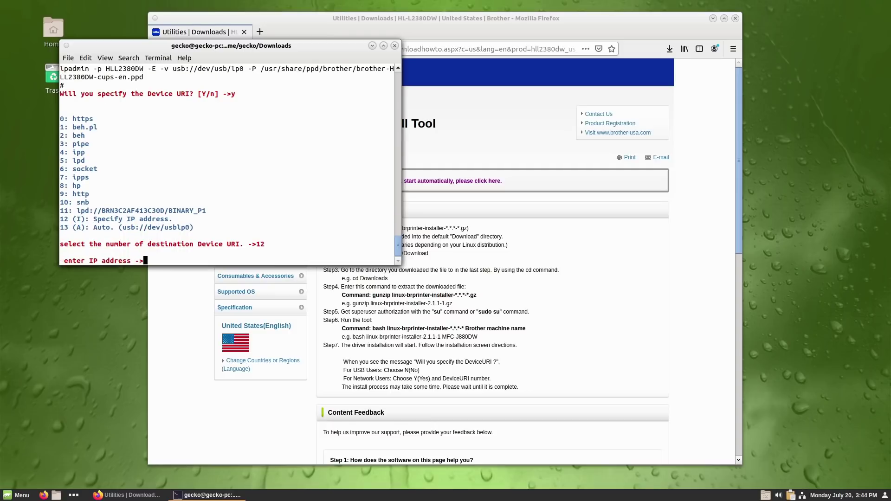
pyautogui.write('192.168.5.141')
pyautogui.press('Return')
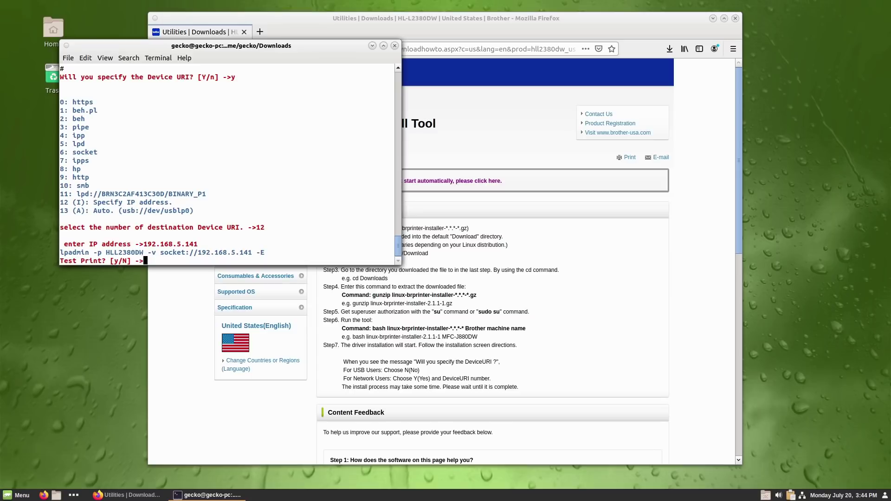
pyautogui.write('y')
pyautogui.press('Return')
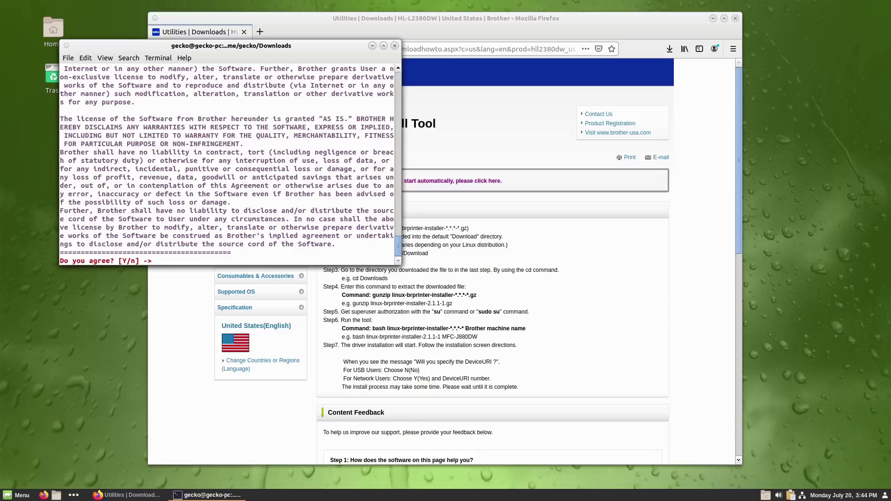
# Accept the scanner driver licence, finish its setup, and exit the terminal.
pyautogui.write('y')
pyautogui.press('Return')
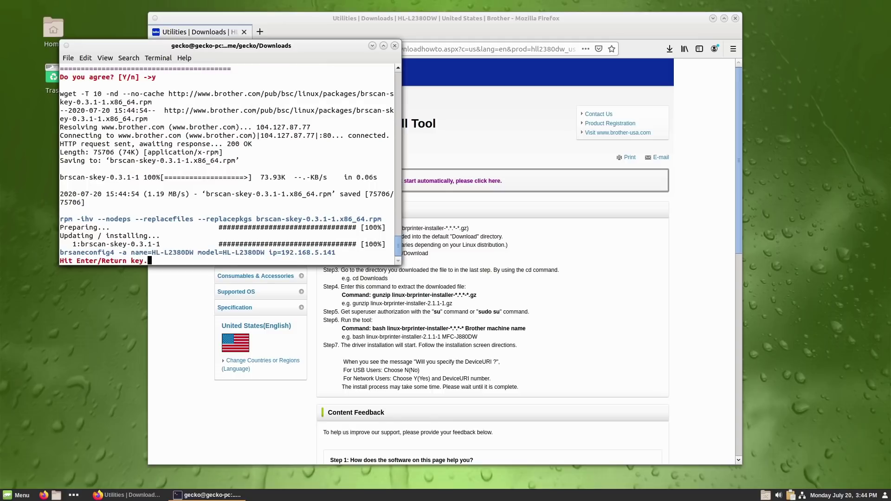
pyautogui.press('Return')
pyautogui.write('exit')
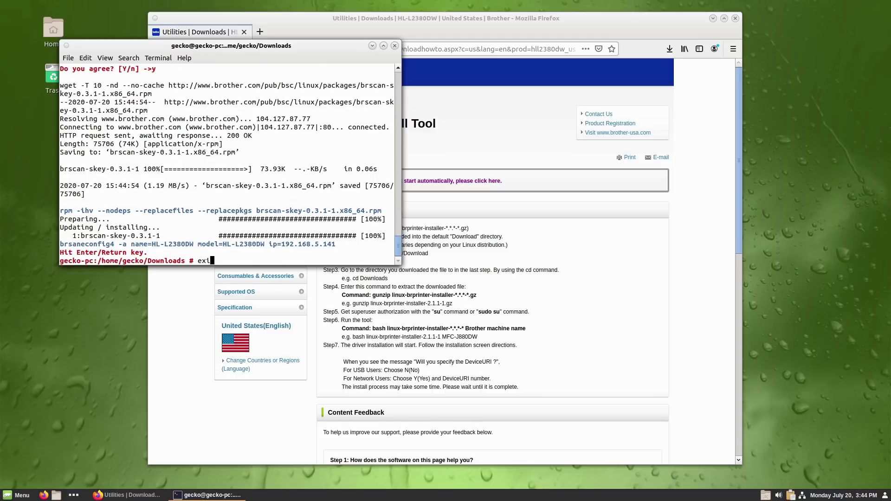
pyautogui.press('Return')
pyautogui.write('exit')
pyautogui.press('Return')
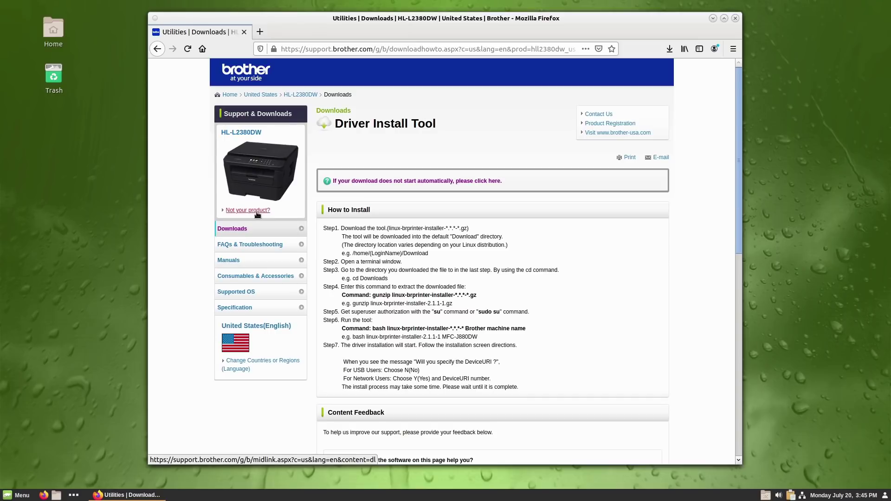
pyautogui.press('super')
# Scan a test page in Document Scanner, quit without saving, and close Firefox.
pyautogui.write('scal')
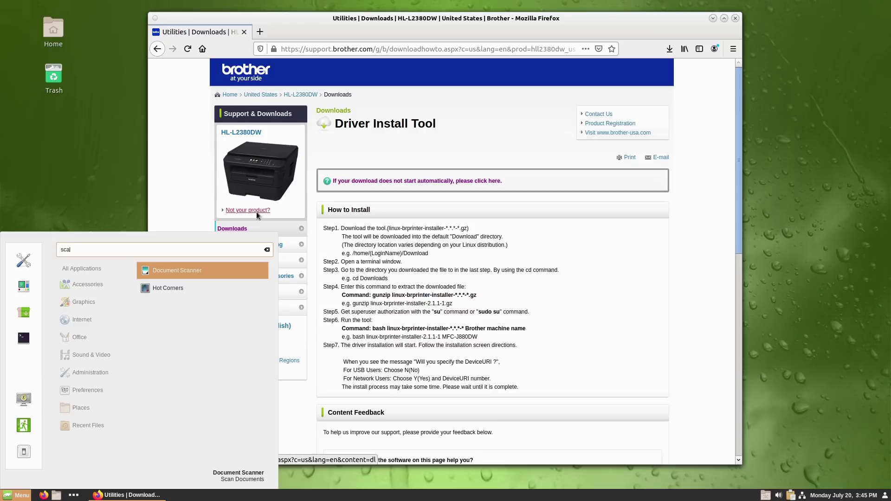
pyautogui.press('Return')
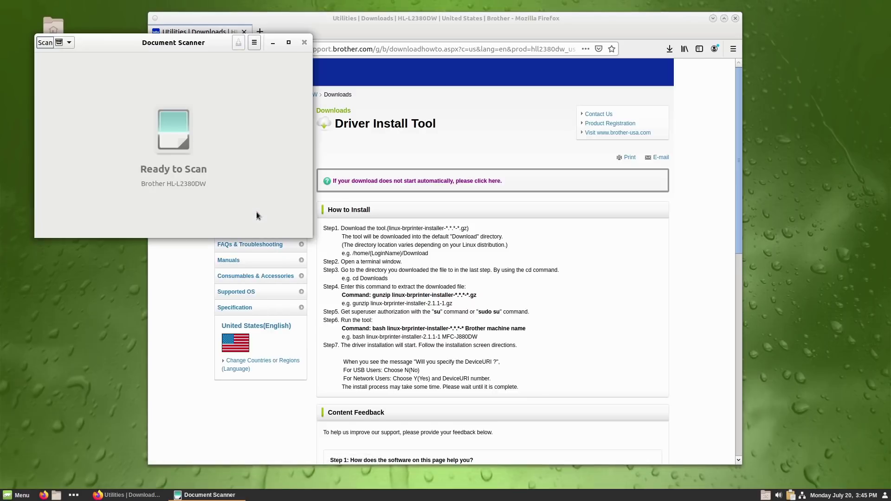
pyautogui.click(45, 43)
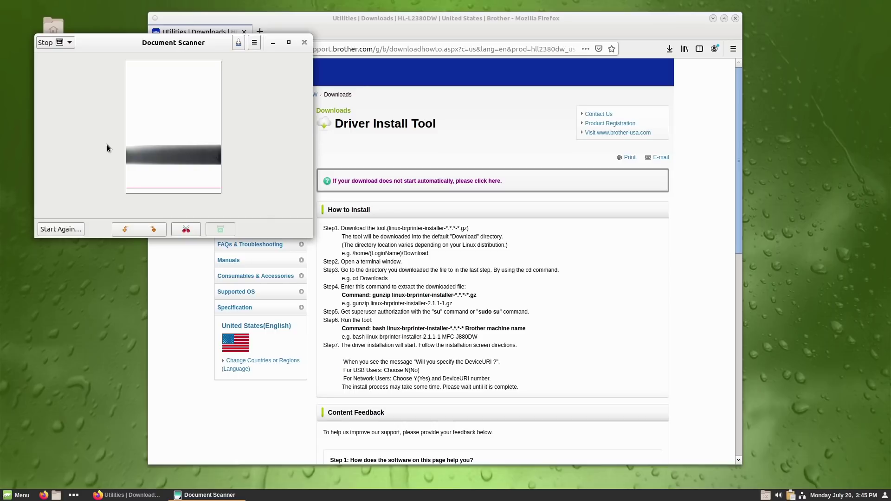
pyautogui.click(305, 44)
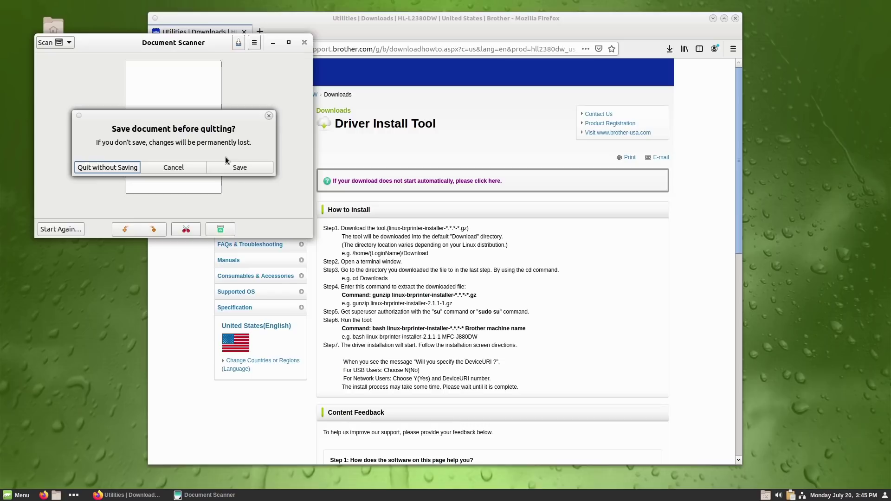
pyautogui.click(107, 170)
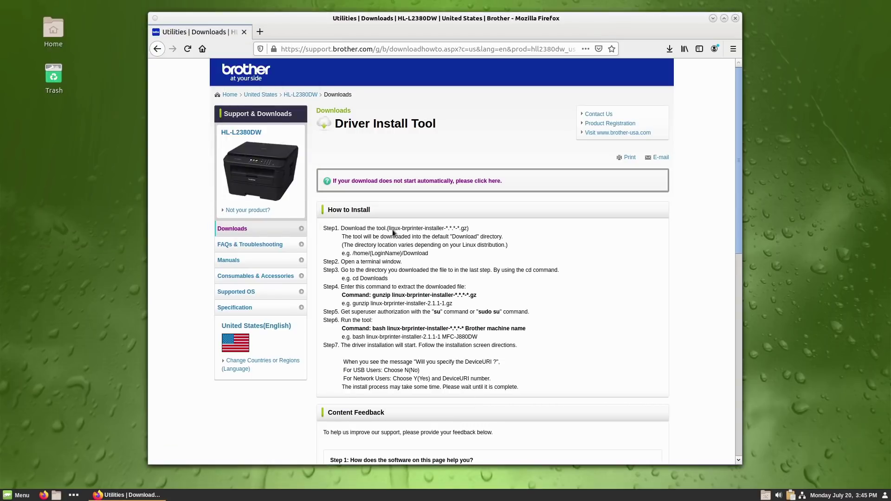
pyautogui.click(736, 19)
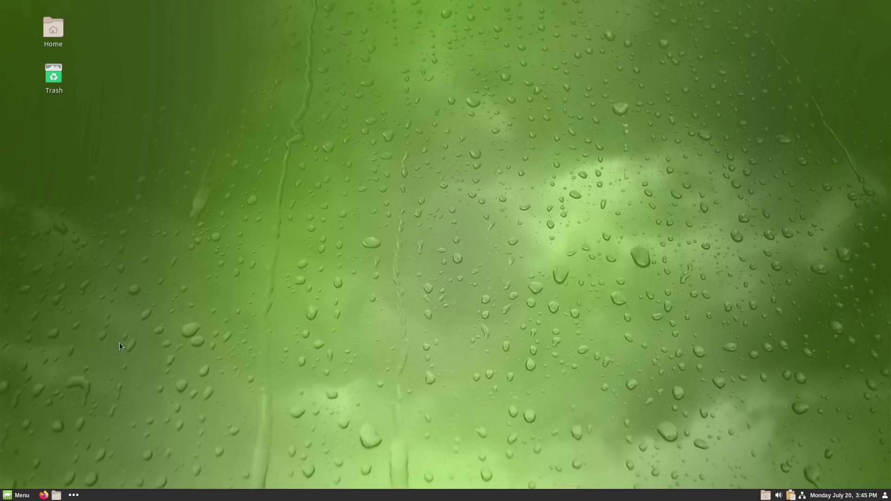
pyautogui.click(21, 498)
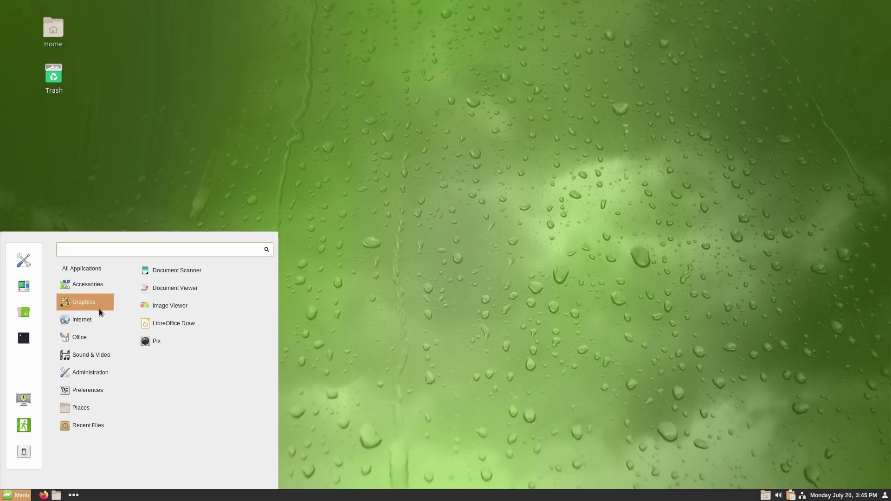
pyautogui.moveTo(75, 285)
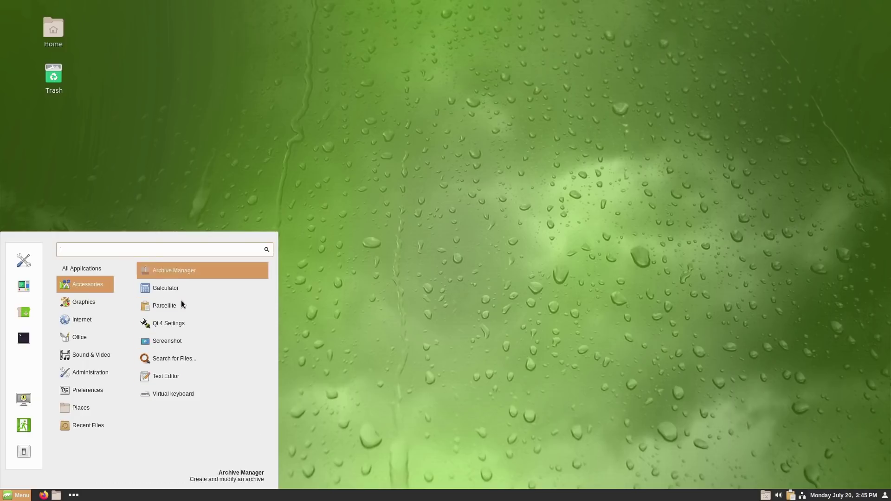
pyautogui.moveTo(88, 306)
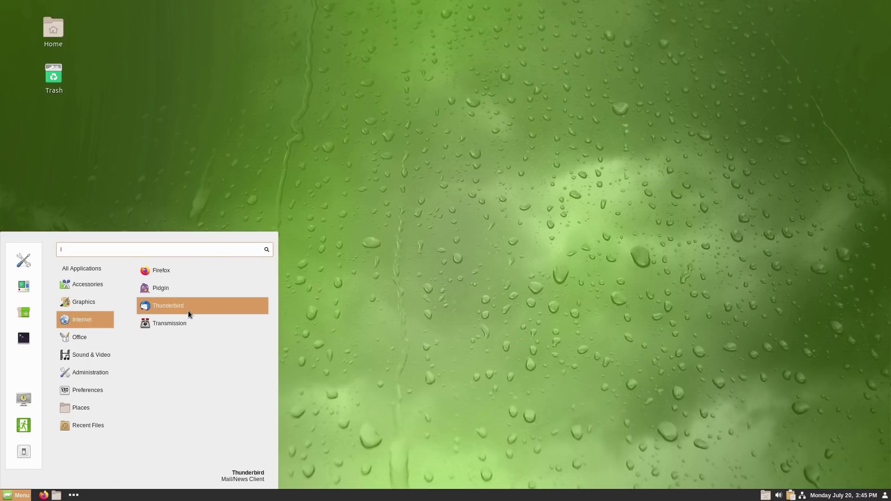
pyautogui.moveTo(69, 341)
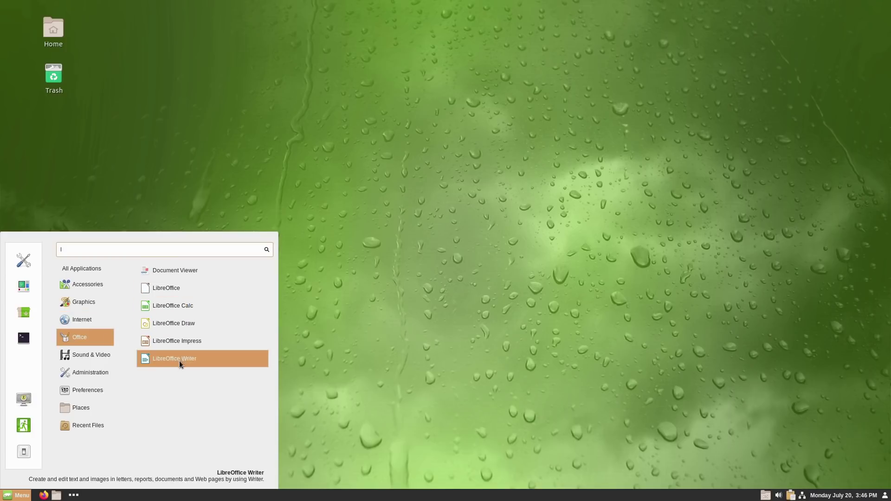
pyautogui.moveTo(87, 354)
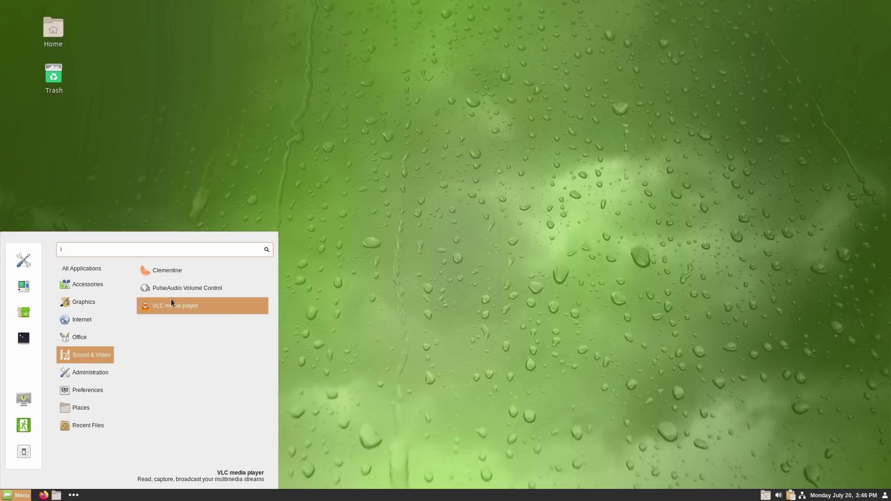
pyautogui.moveTo(91, 377)
pyautogui.scroll(-2, 210, 343)
pyautogui.scroll(-5, 210, 343)
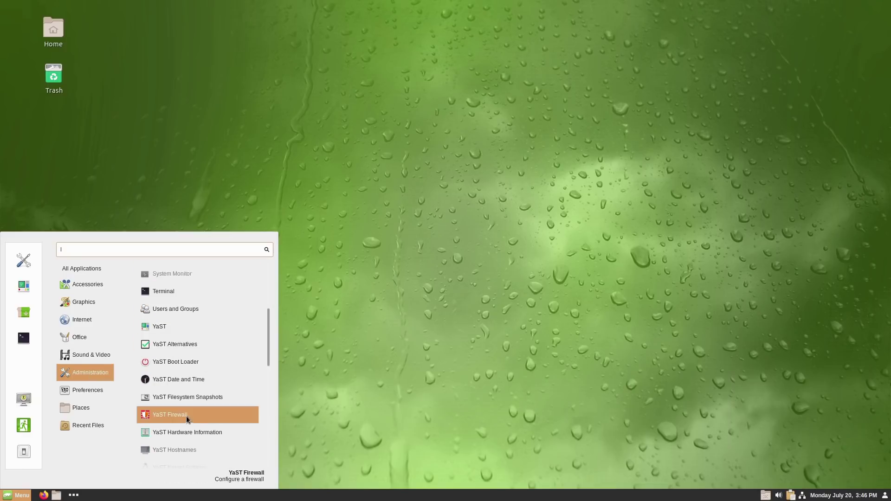
pyautogui.scroll(-10, 188, 395)
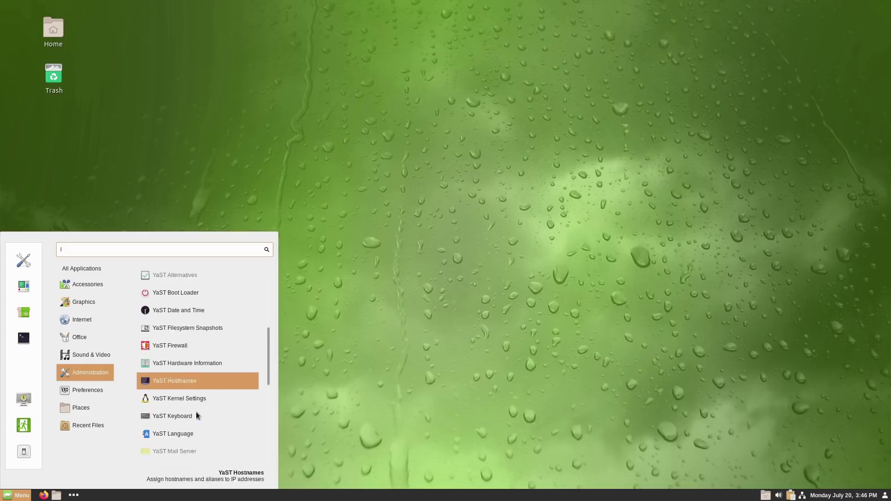
pyautogui.scroll(-2, 193, 395)
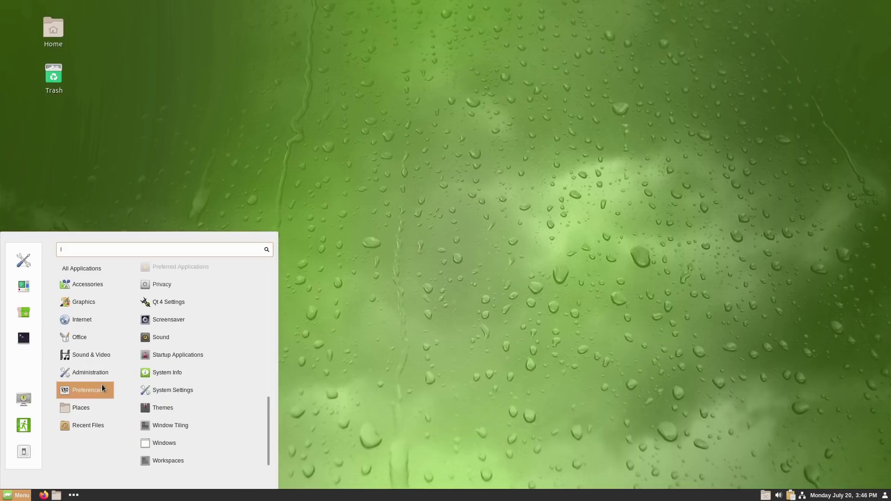
pyautogui.scroll(2, 225, 290)
pyautogui.scroll(-2, 219, 353)
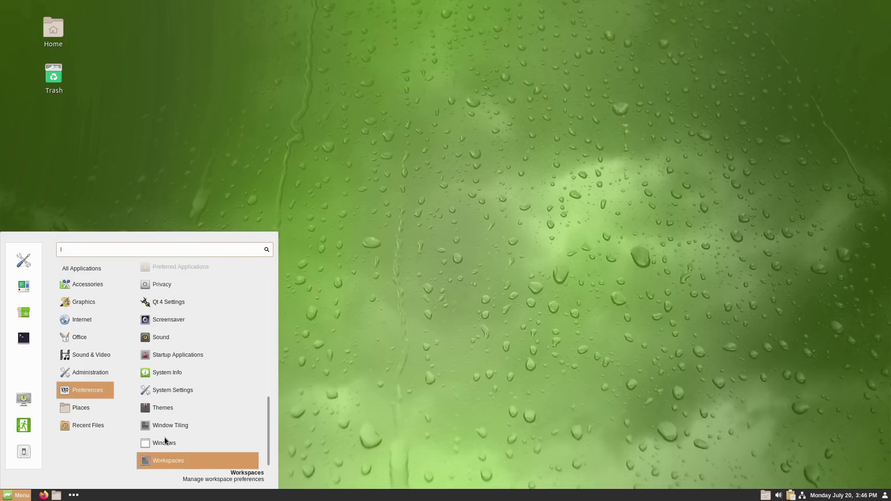
pyautogui.moveTo(79, 413)
pyautogui.click(516, 353)
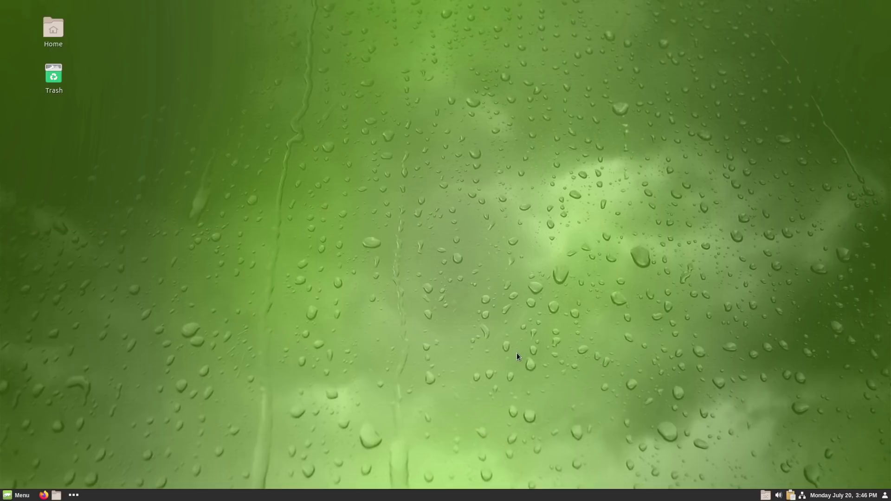